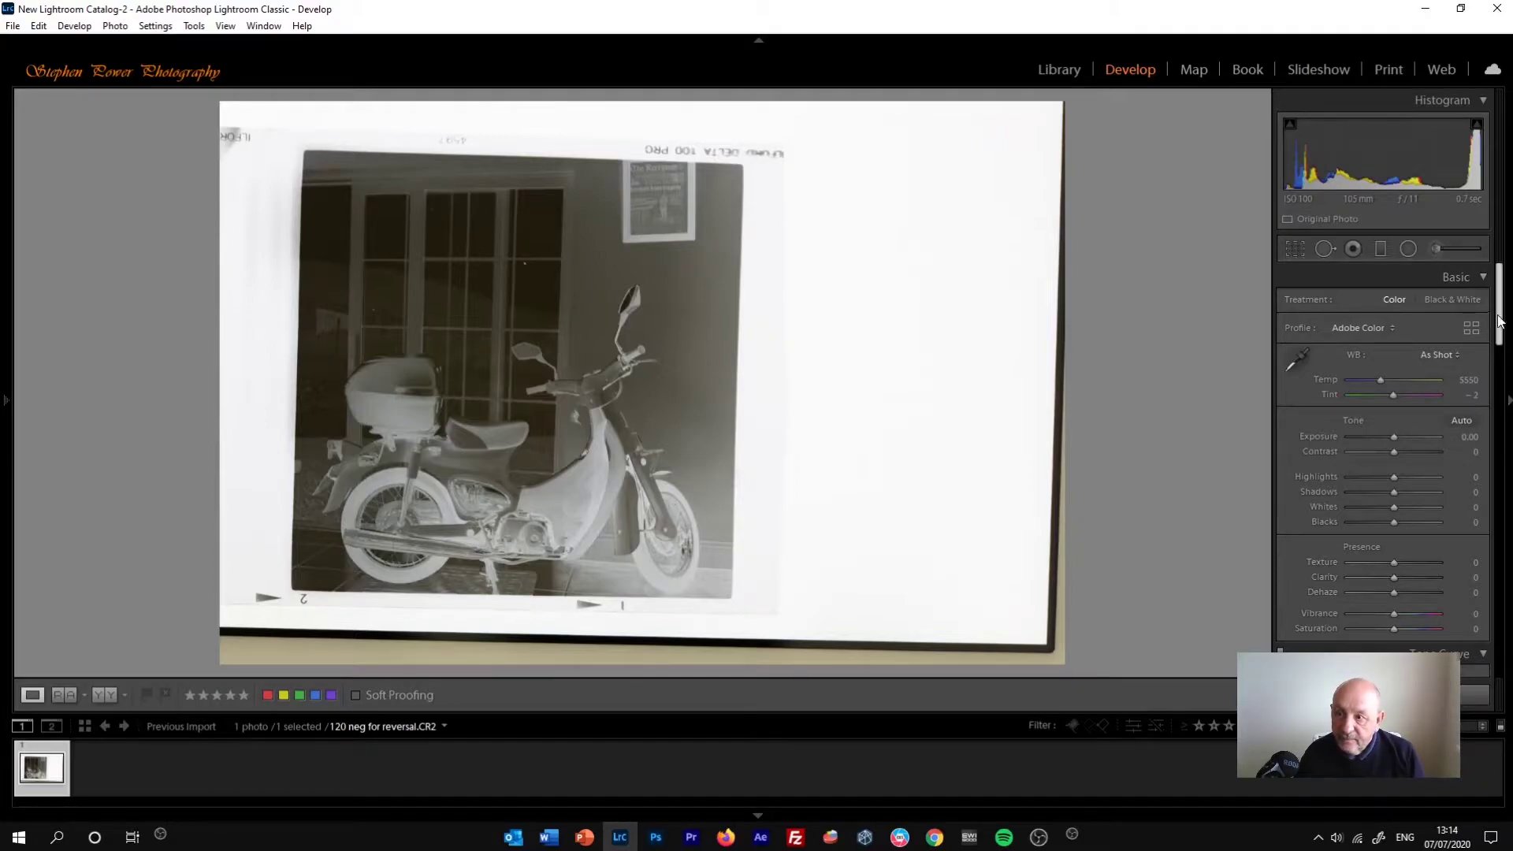
- Straighten the scanned negative with the Upright correction, trying Level and settling on Vertical
left_click_drag(1501, 318, 1476, 441)
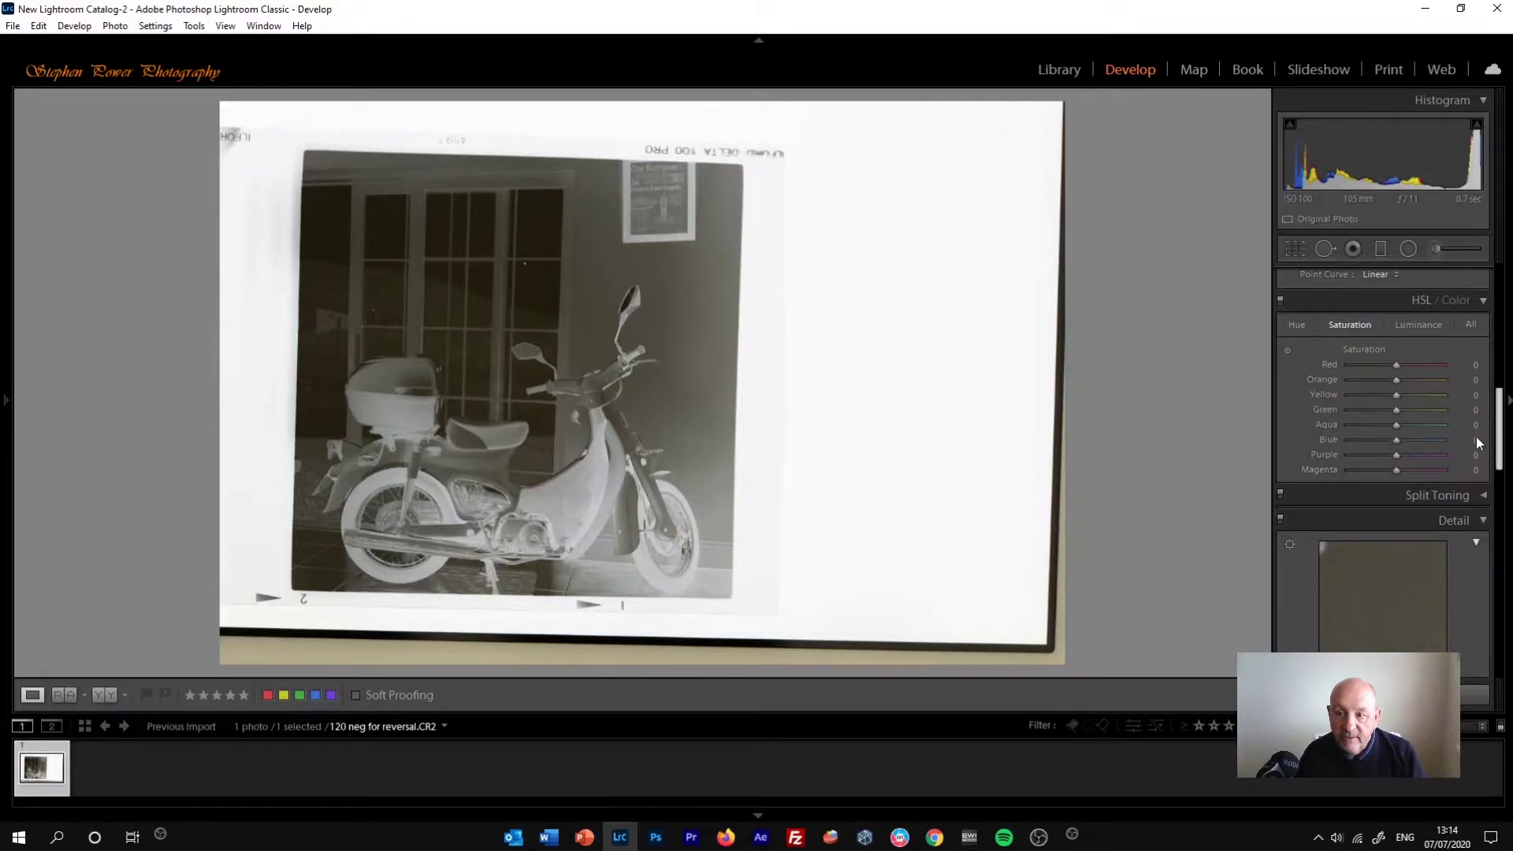
scroll(1477, 442, "down", 4)
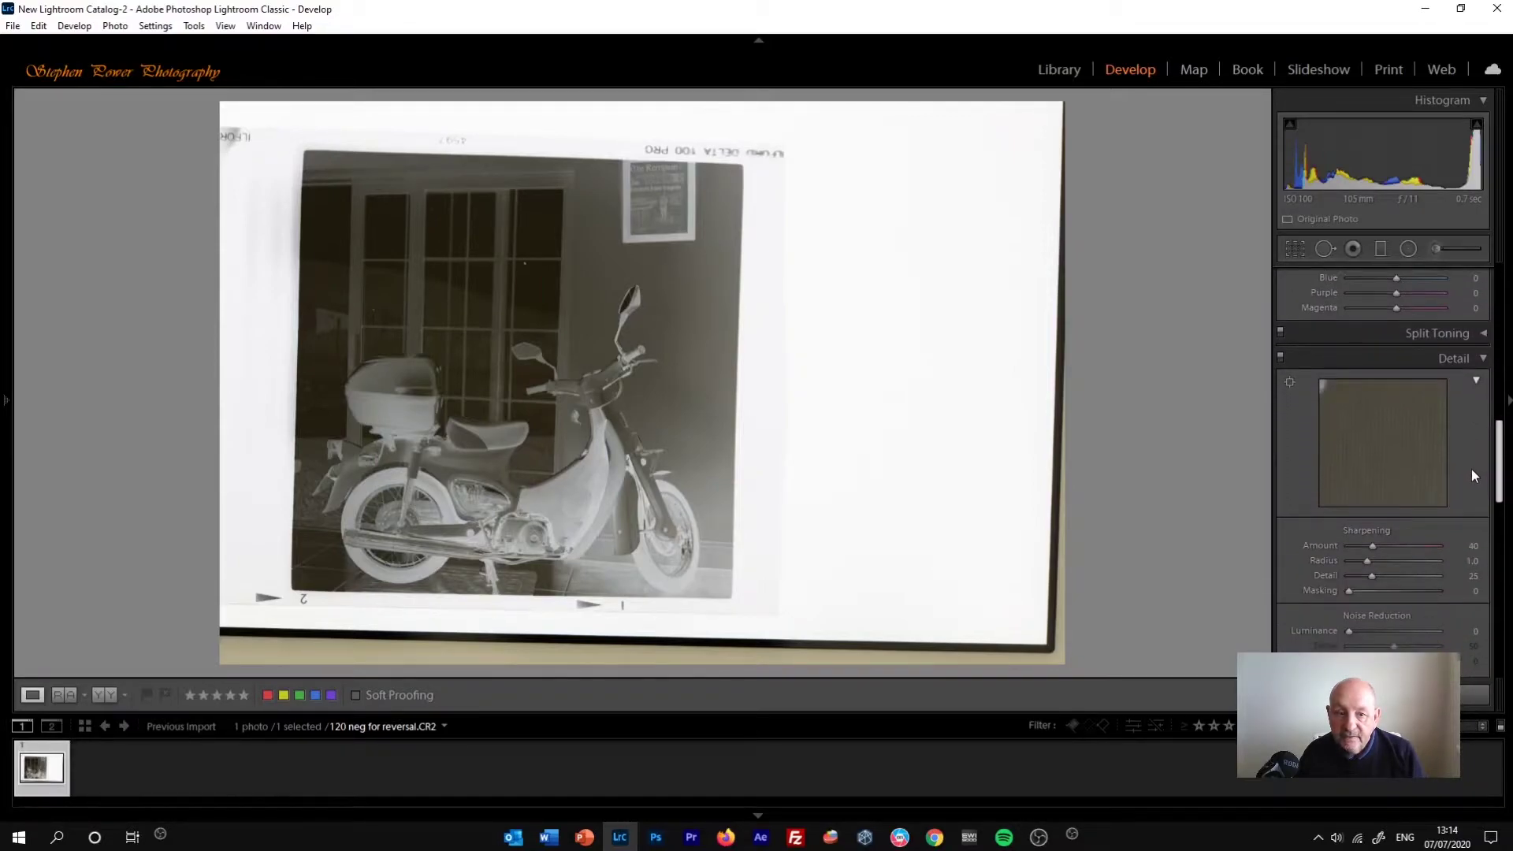
scroll(1472, 473, "down", 3)
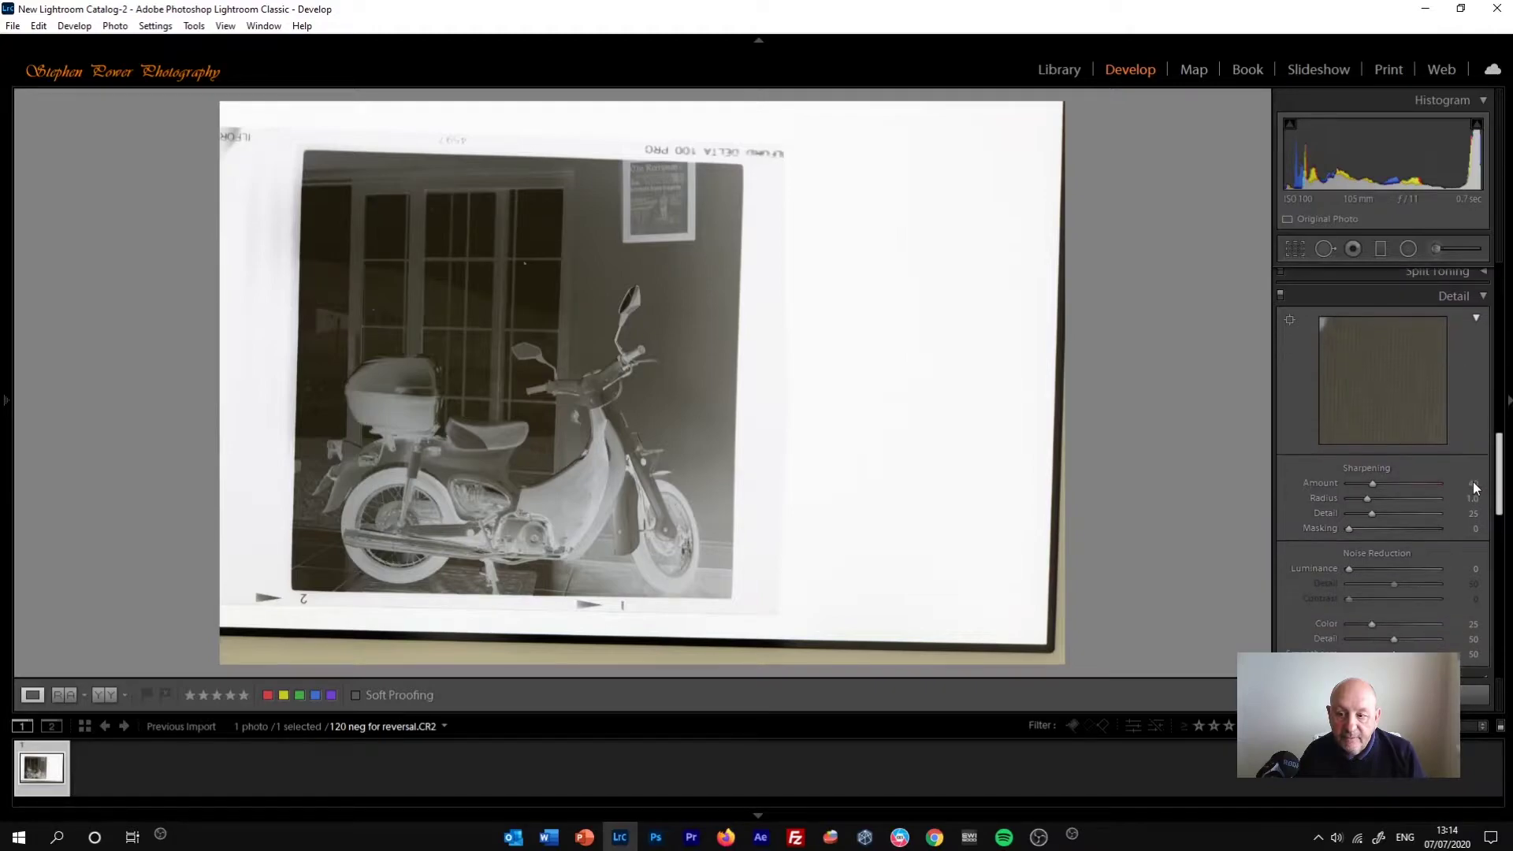
scroll(1473, 483, "up", 1)
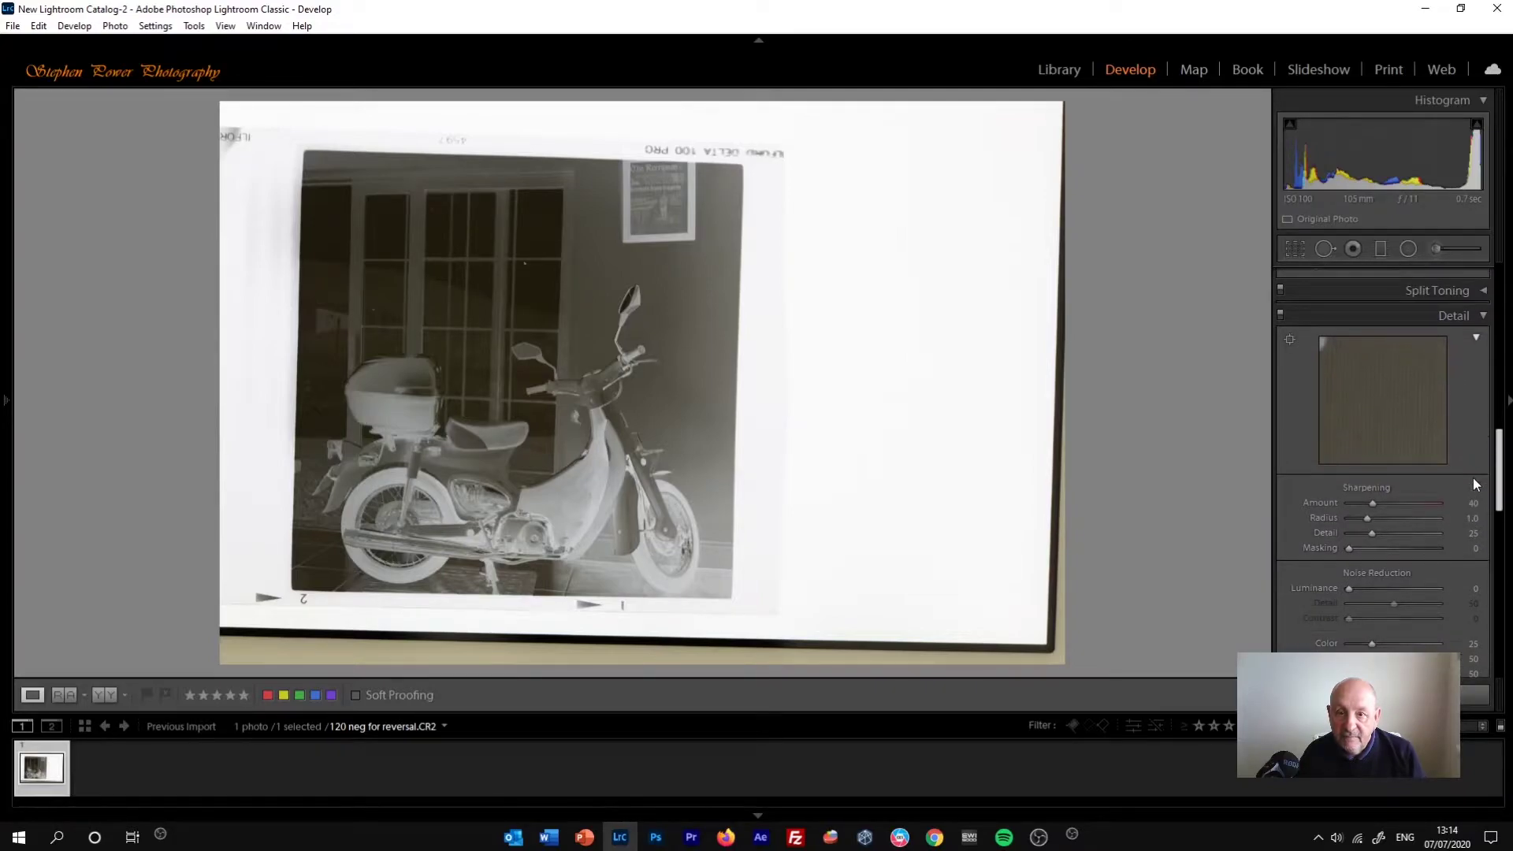
scroll(1473, 478, "up", 2)
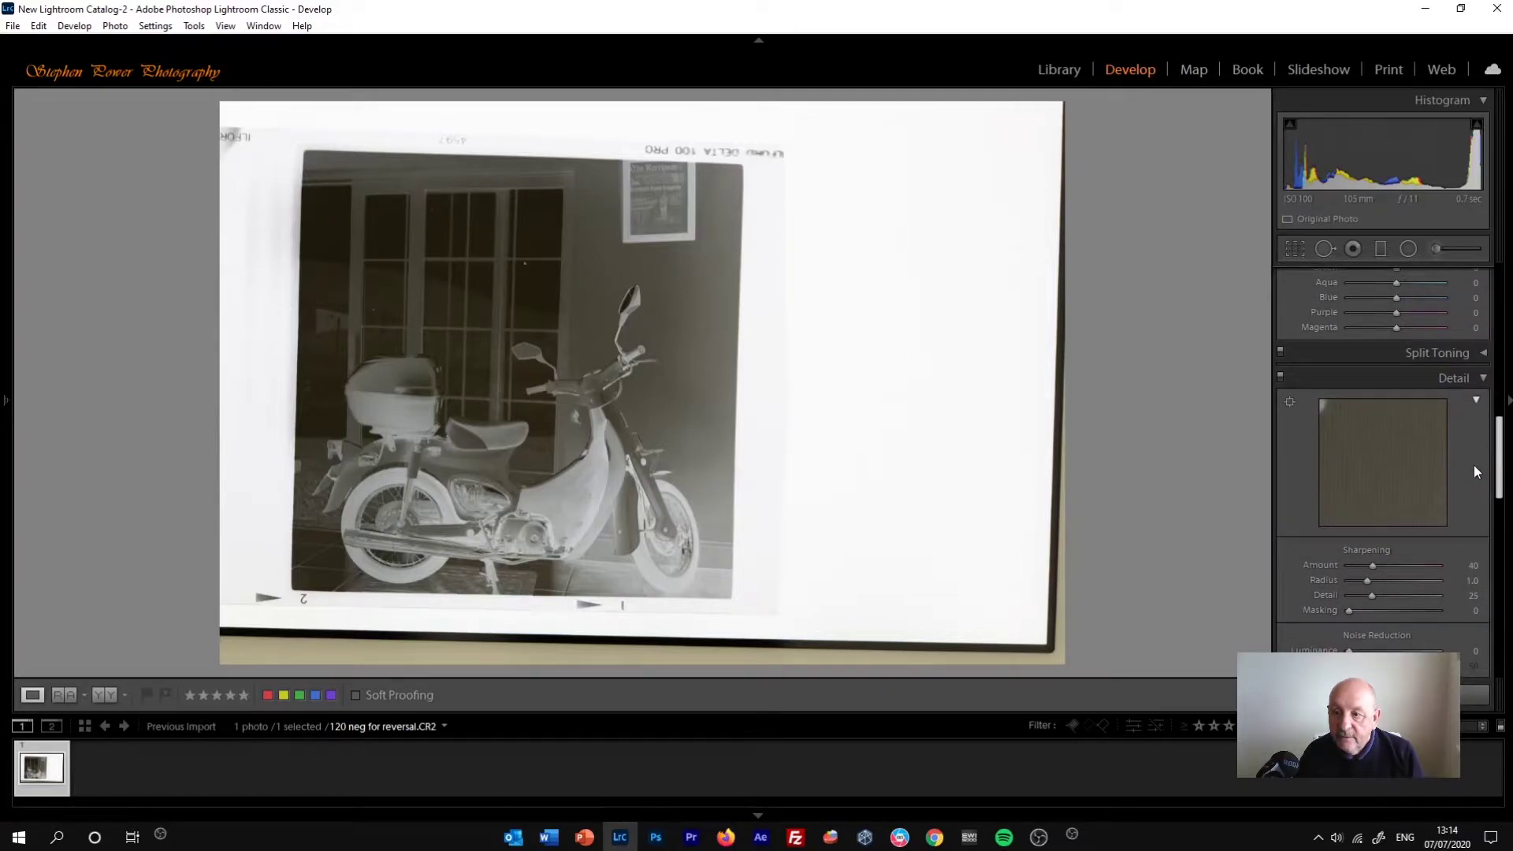
left_click_drag(1499, 469, 1477, 526)
scroll(1476, 536, "down", 6)
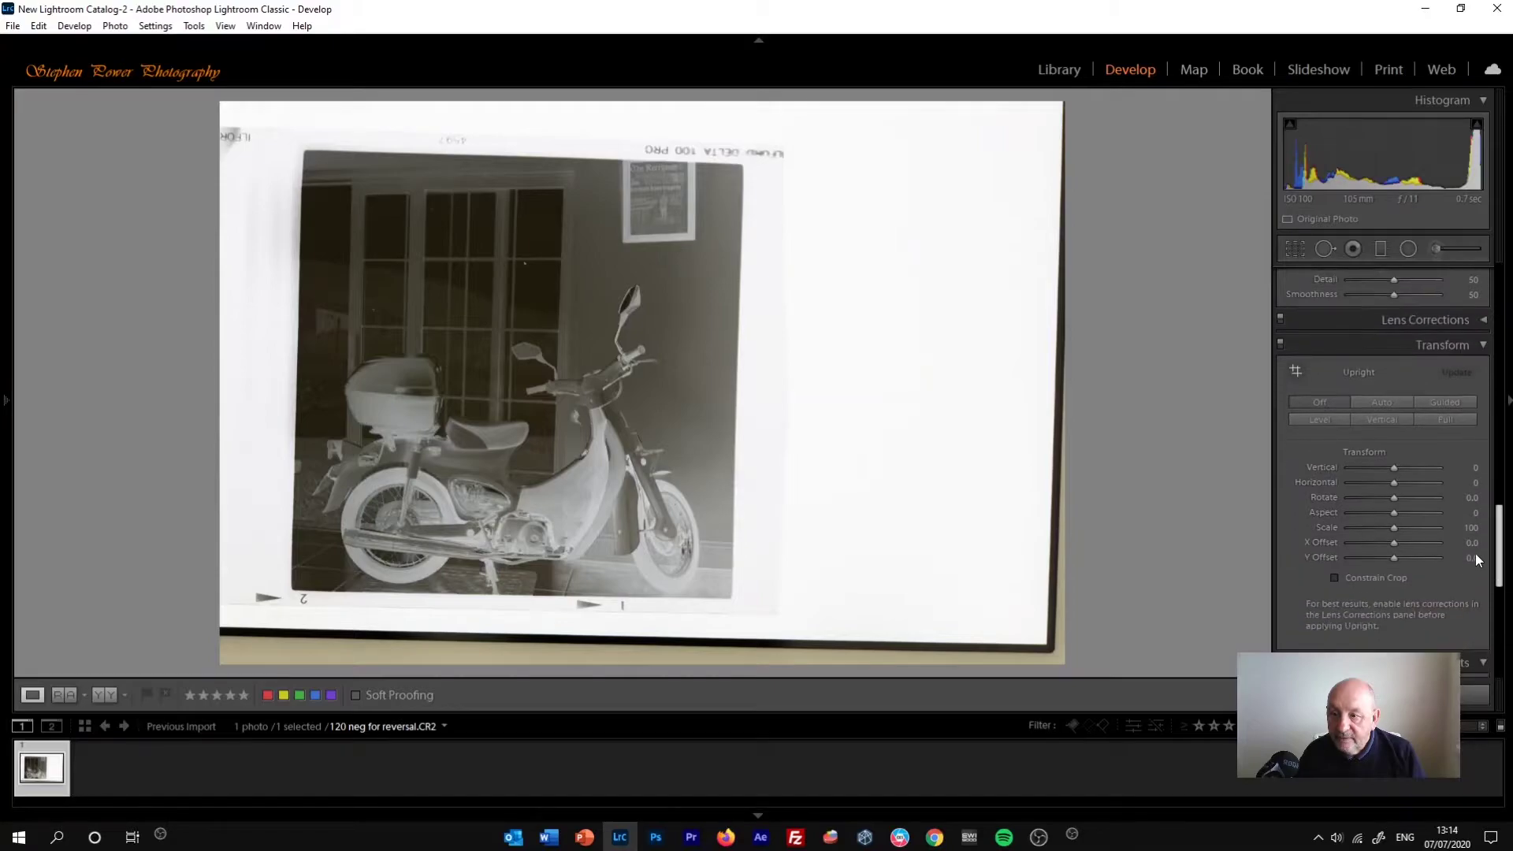
scroll(1476, 565, "down", 1)
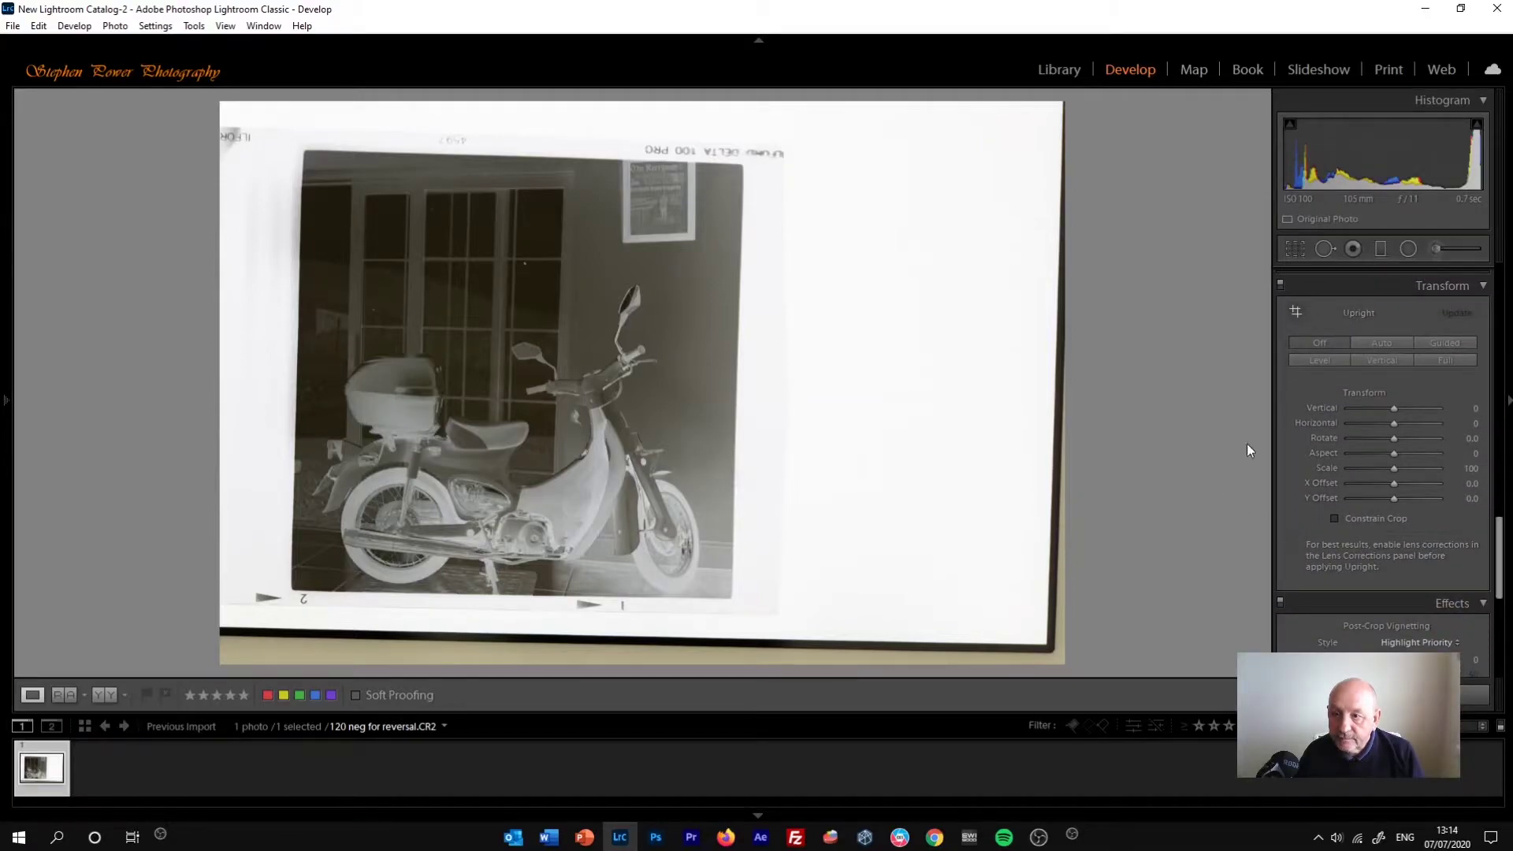
left_click(1324, 360)
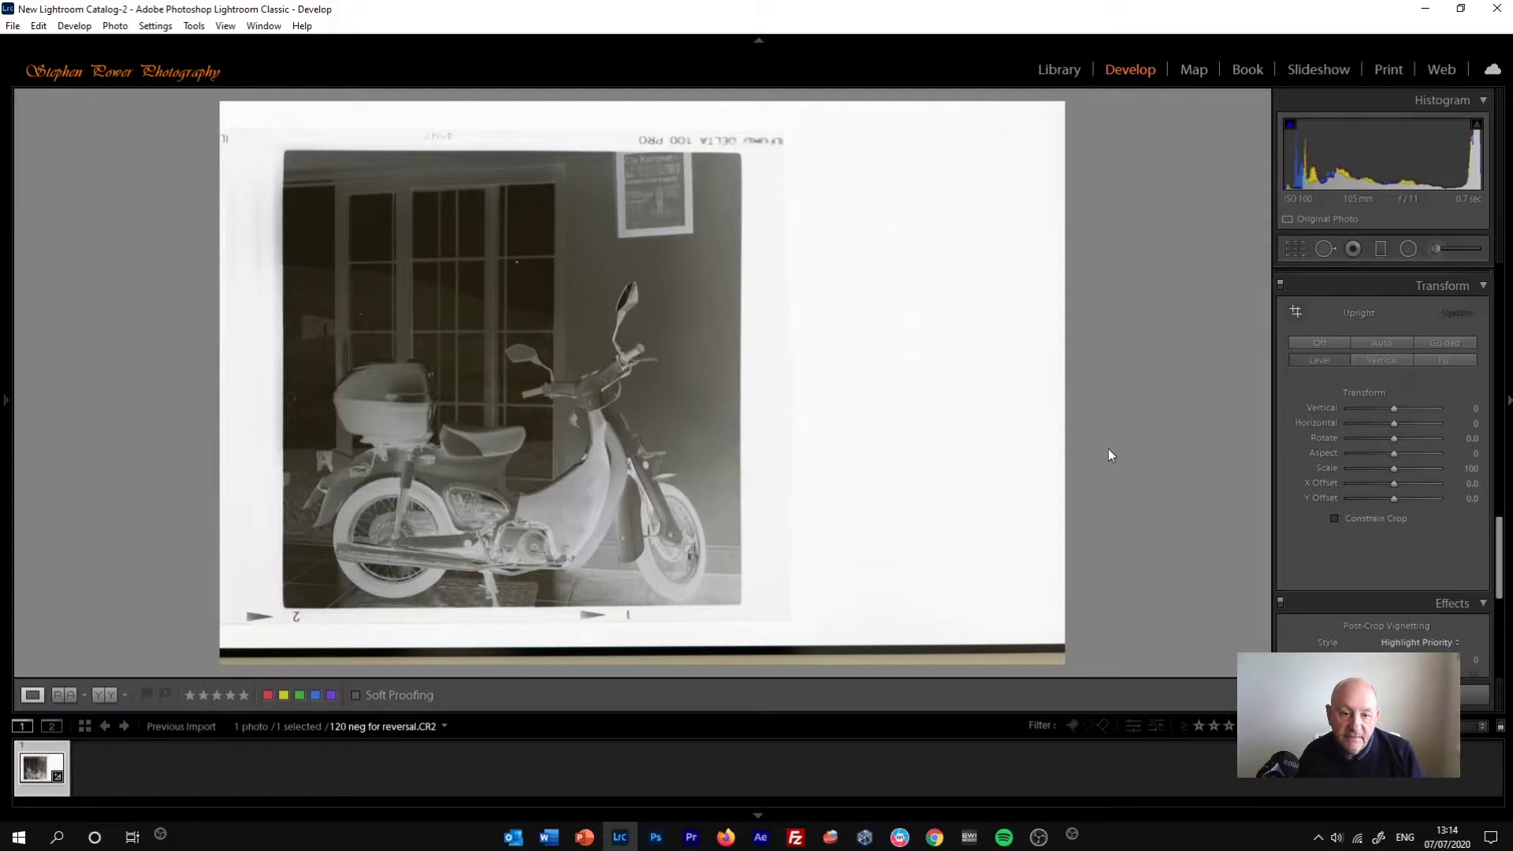
left_click(1395, 361)
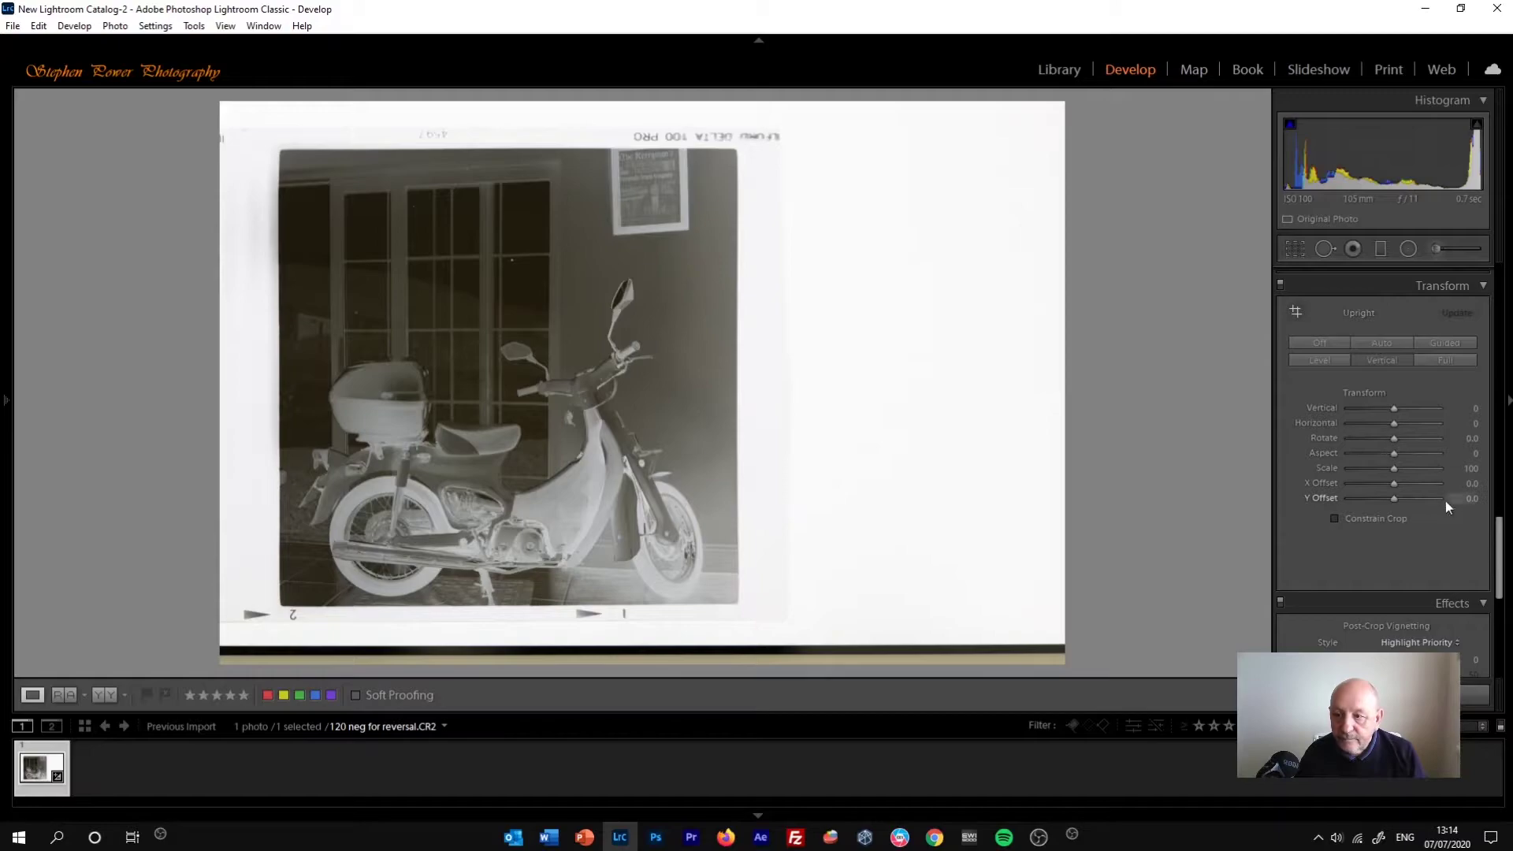
- Invert the negative's point curve by moving the black point up to output 254 and the white point down to output 0
left_click_drag(1501, 547, 1504, 362)
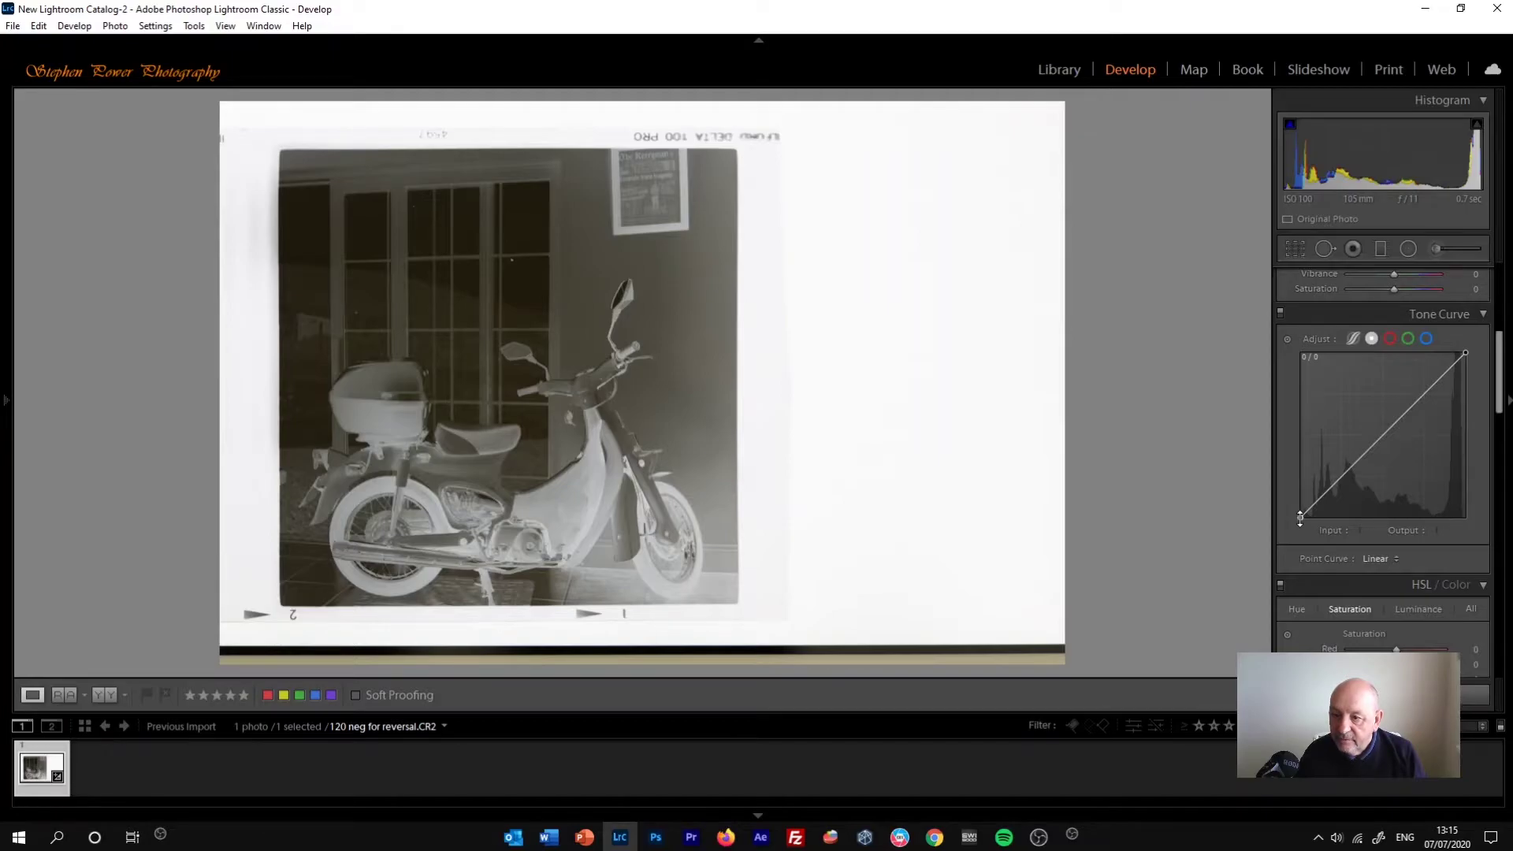
left_click_drag(1299, 518, 1302, 352)
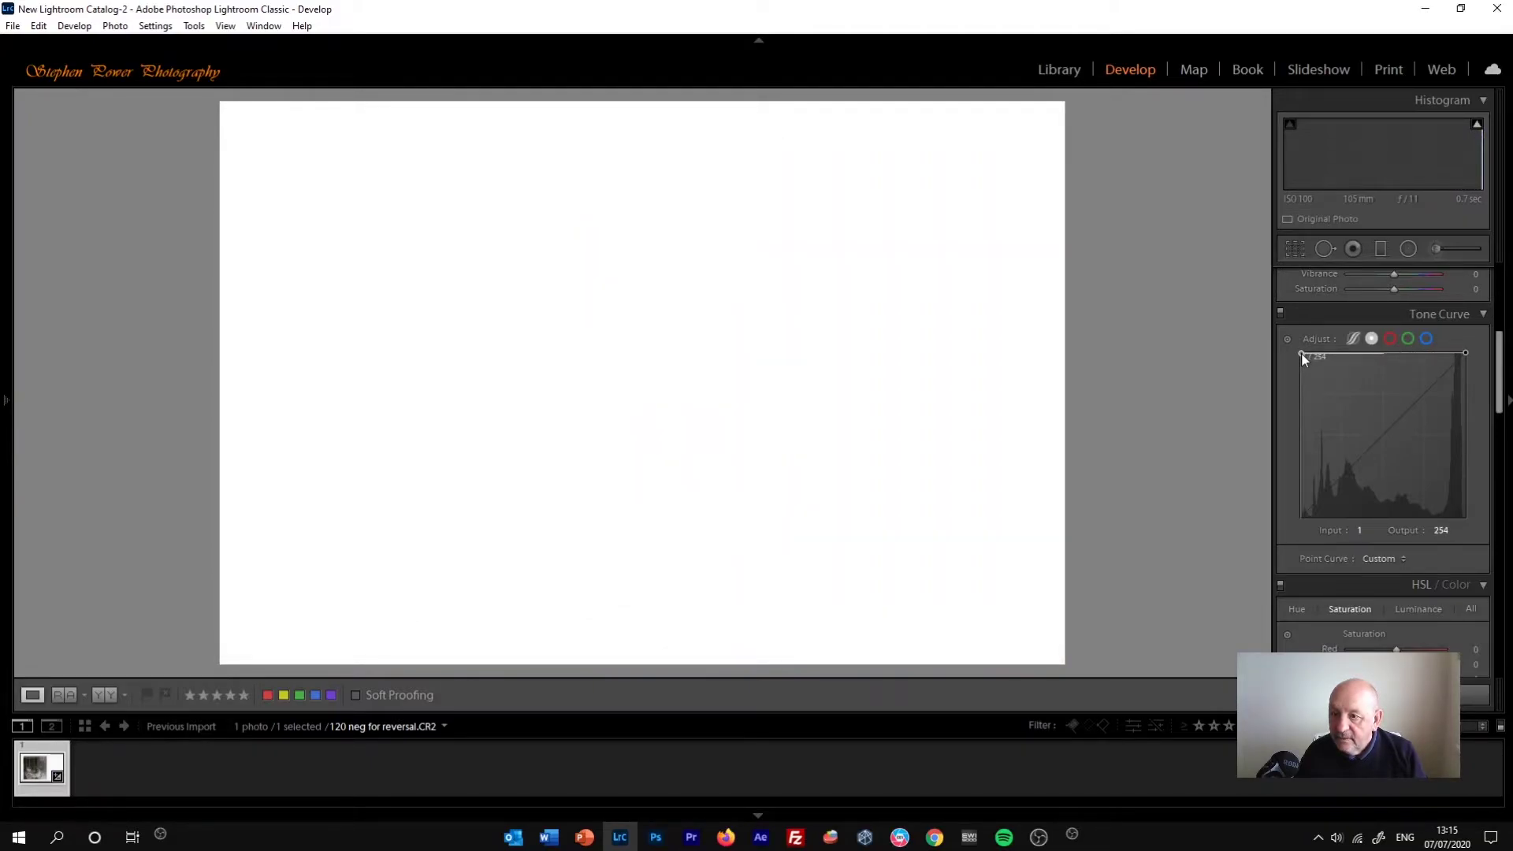
left_click_drag(1302, 353, 1302, 353)
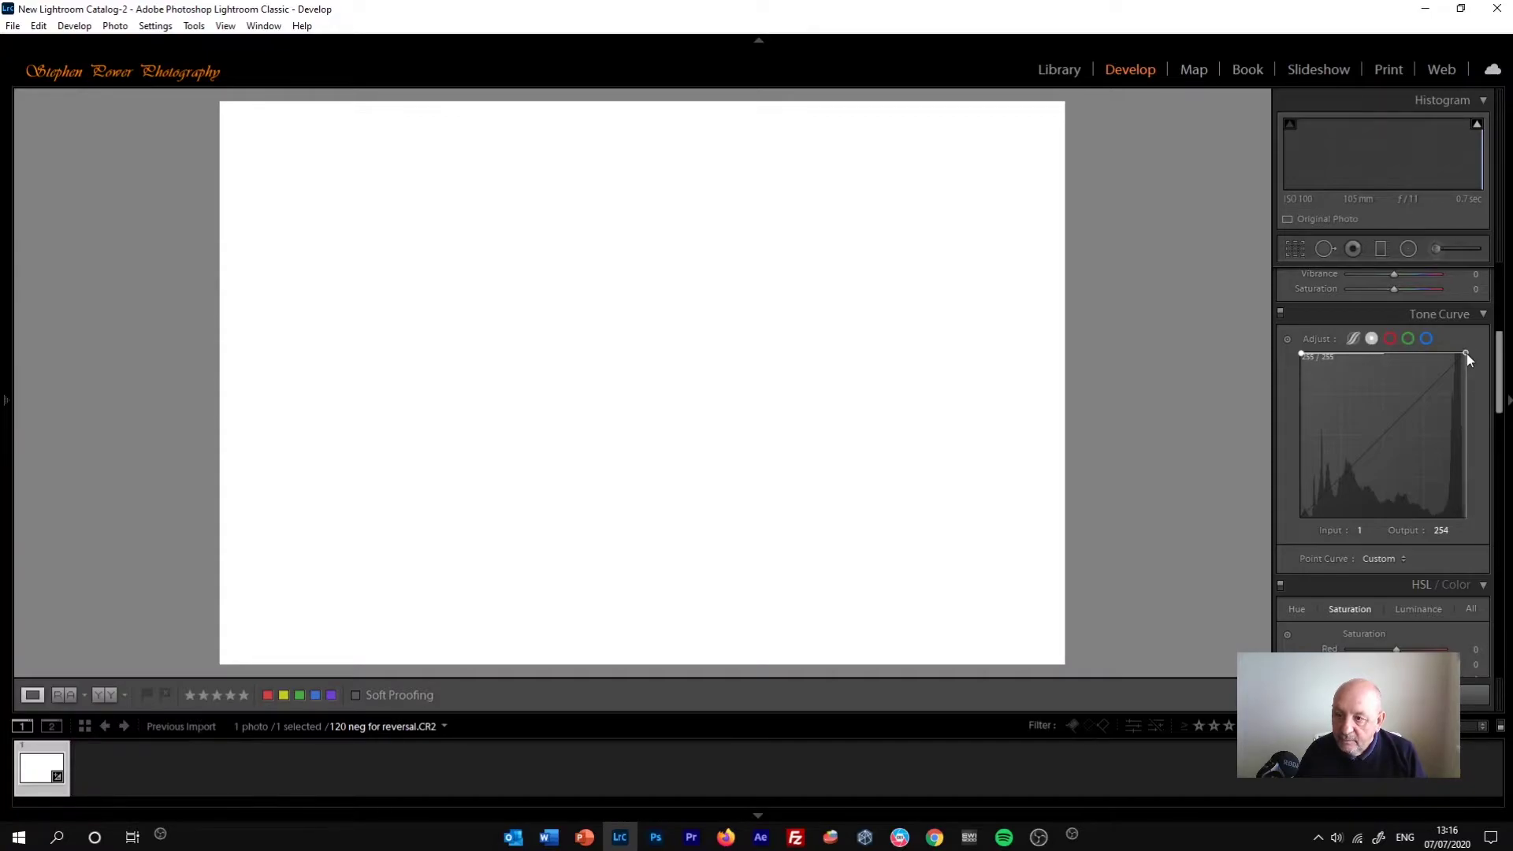
left_click_drag(1468, 353, 1471, 522)
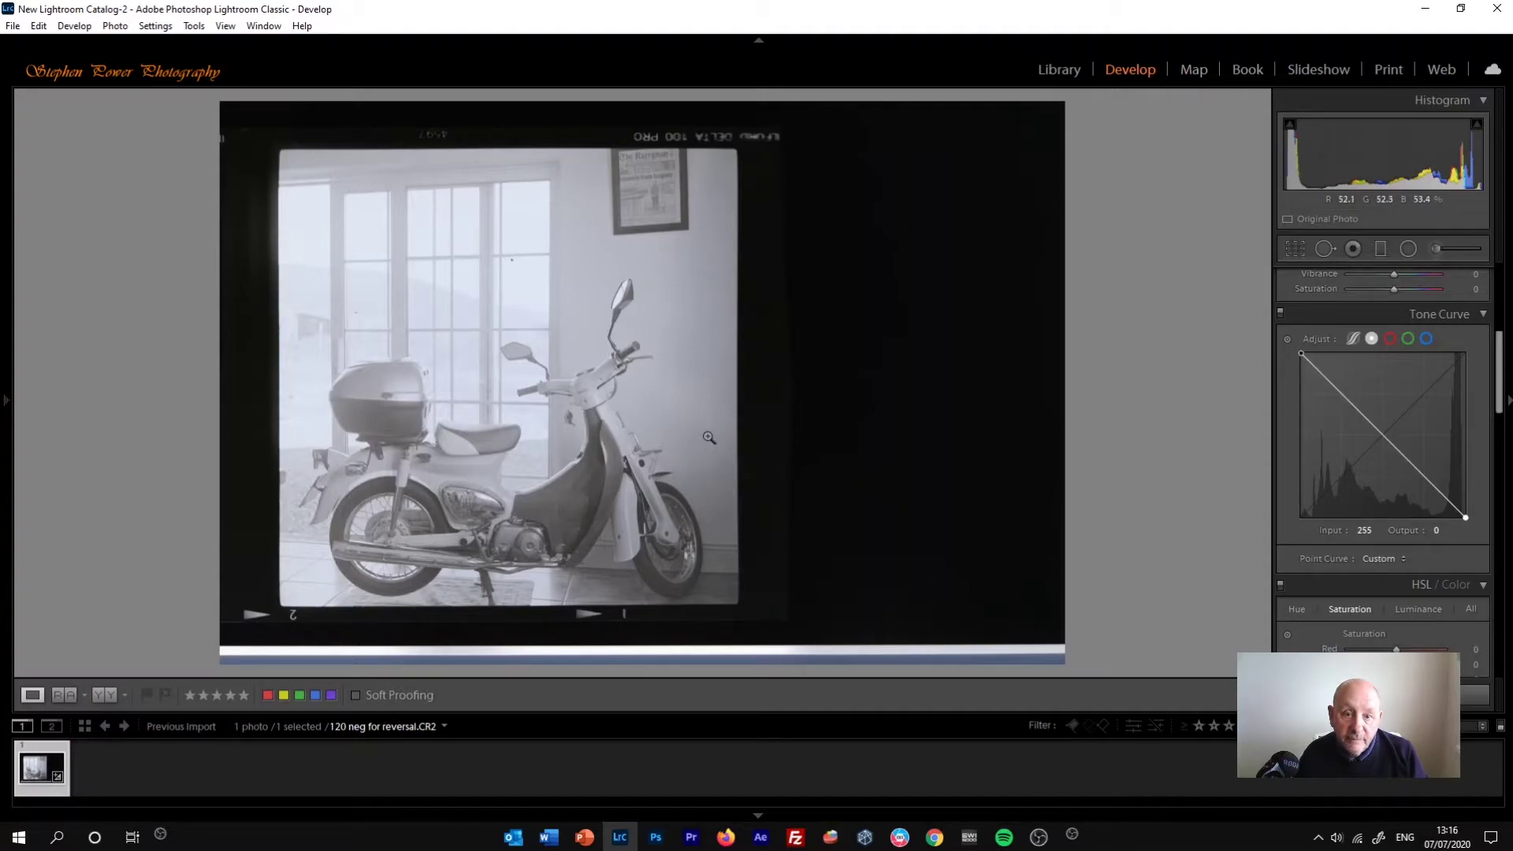
- Test how exposure affects the inverted image, reset it, and set the exposure to −0.18
left_click_drag(1504, 399, 1502, 320)
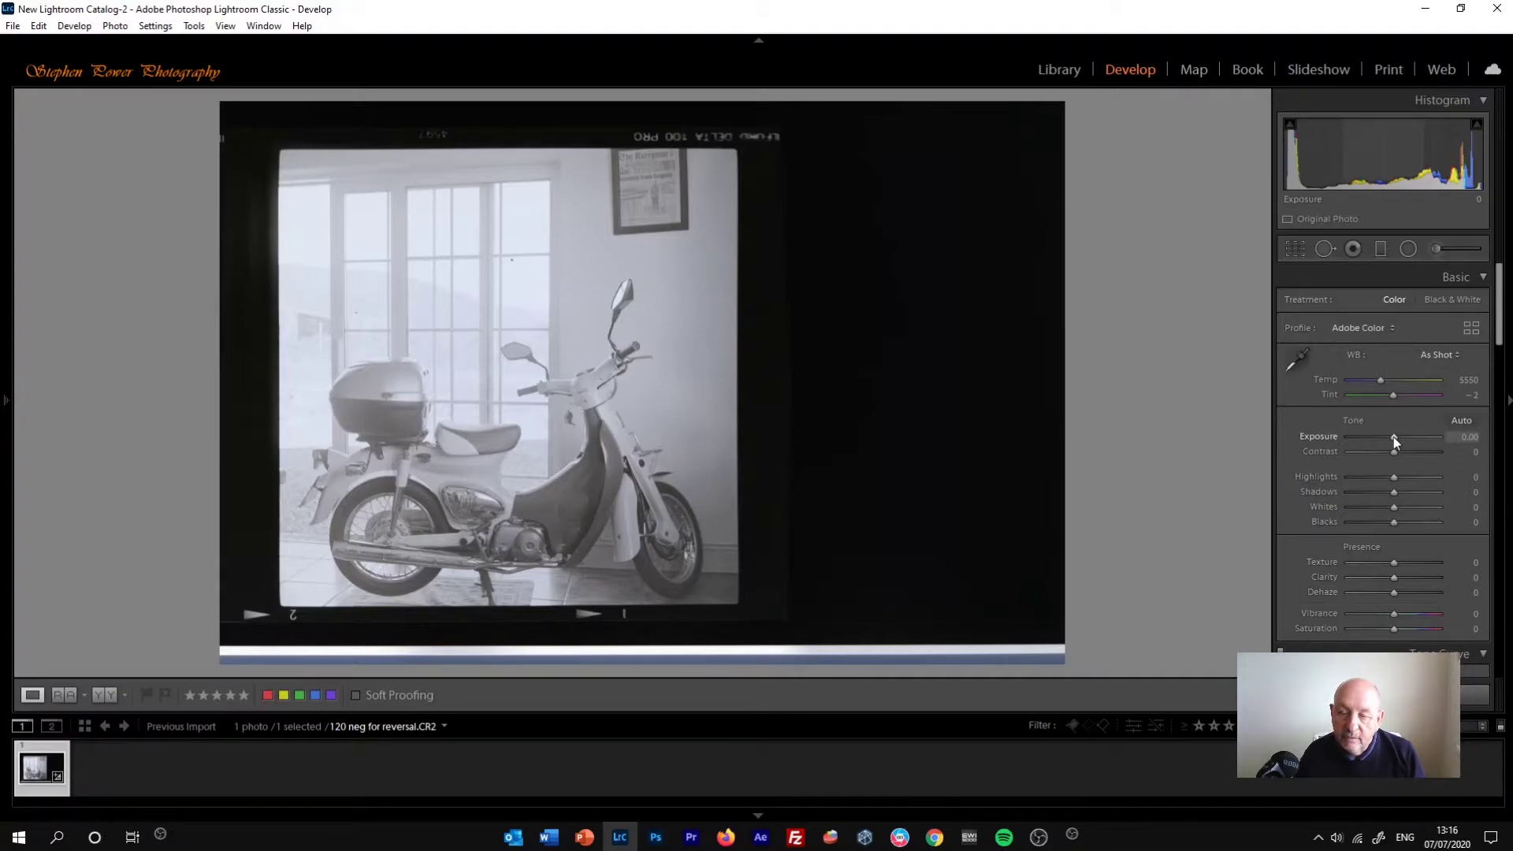
mouse_move(1393, 437)
left_mouse_down()
mouse_move(1407, 435)
mouse_move(1335, 437)
mouse_move(1403, 435)
mouse_move(1369, 436)
mouse_move(1381, 433)
left_mouse_up()
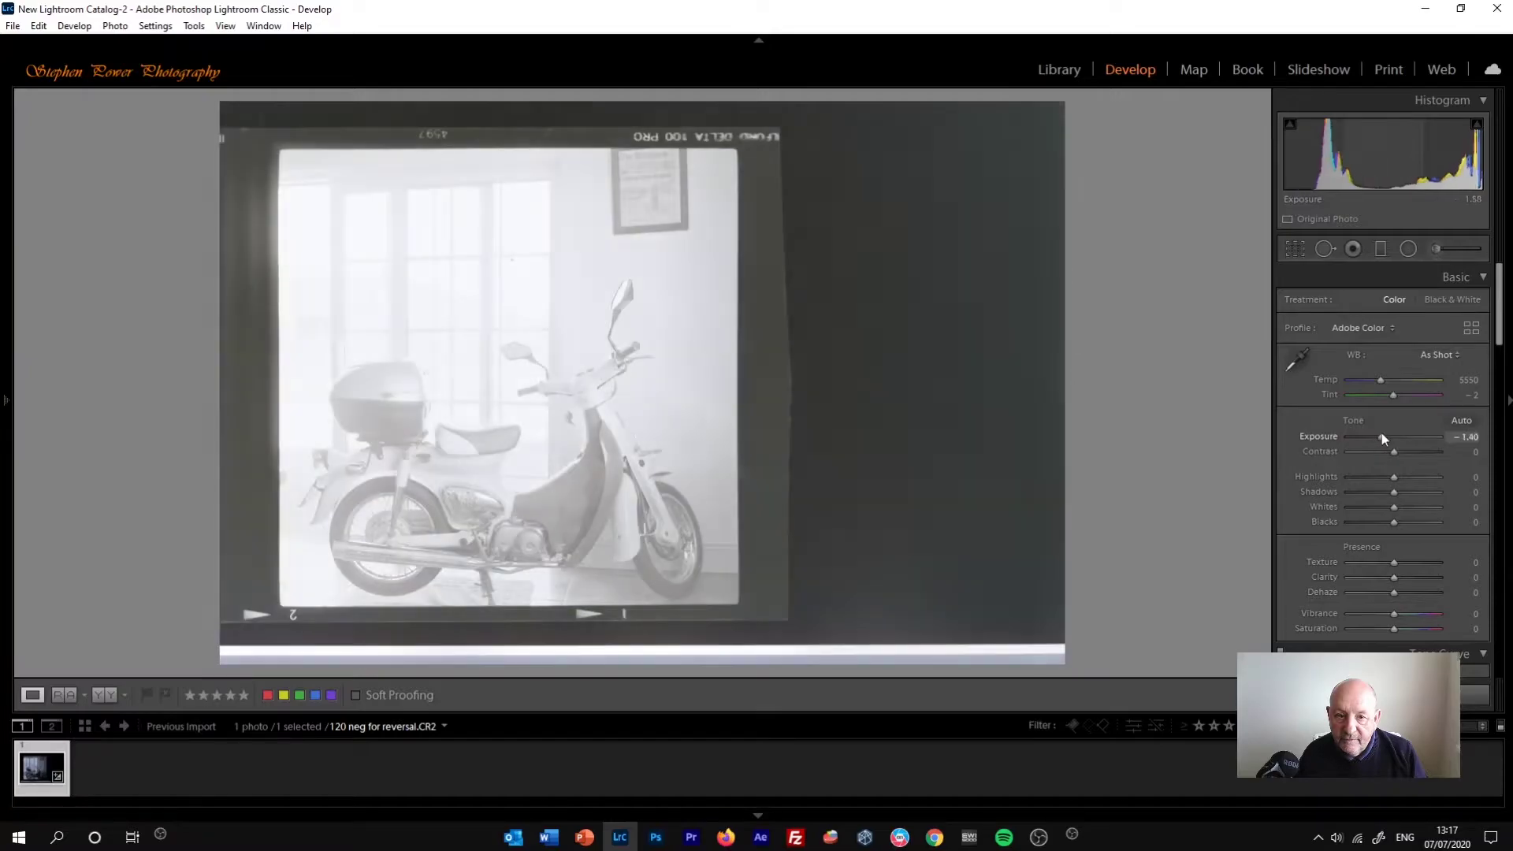
double_click(1317, 435)
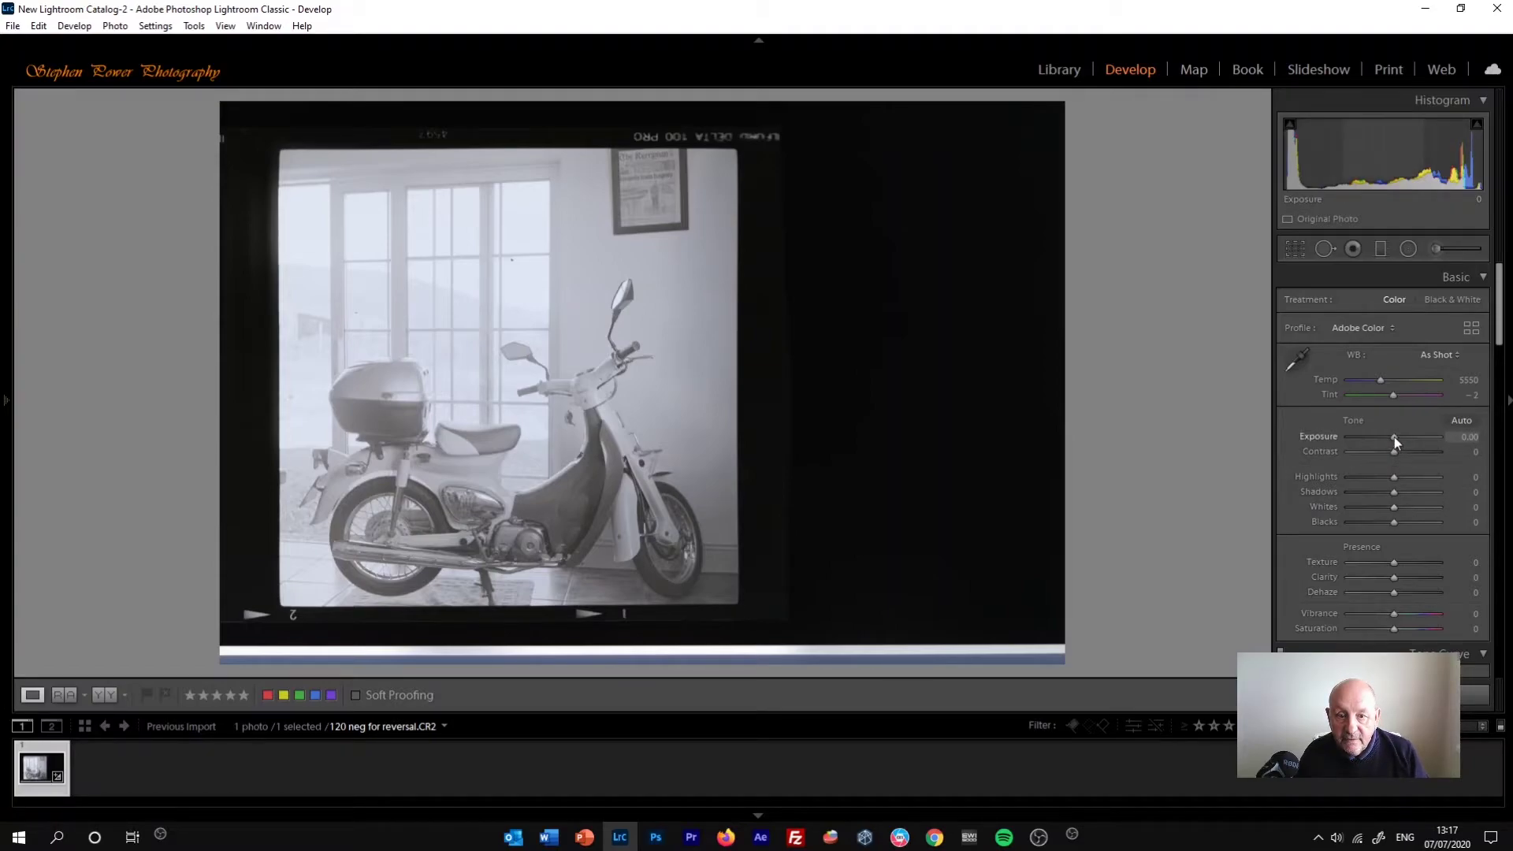
left_click_drag(1393, 436, 1392, 436)
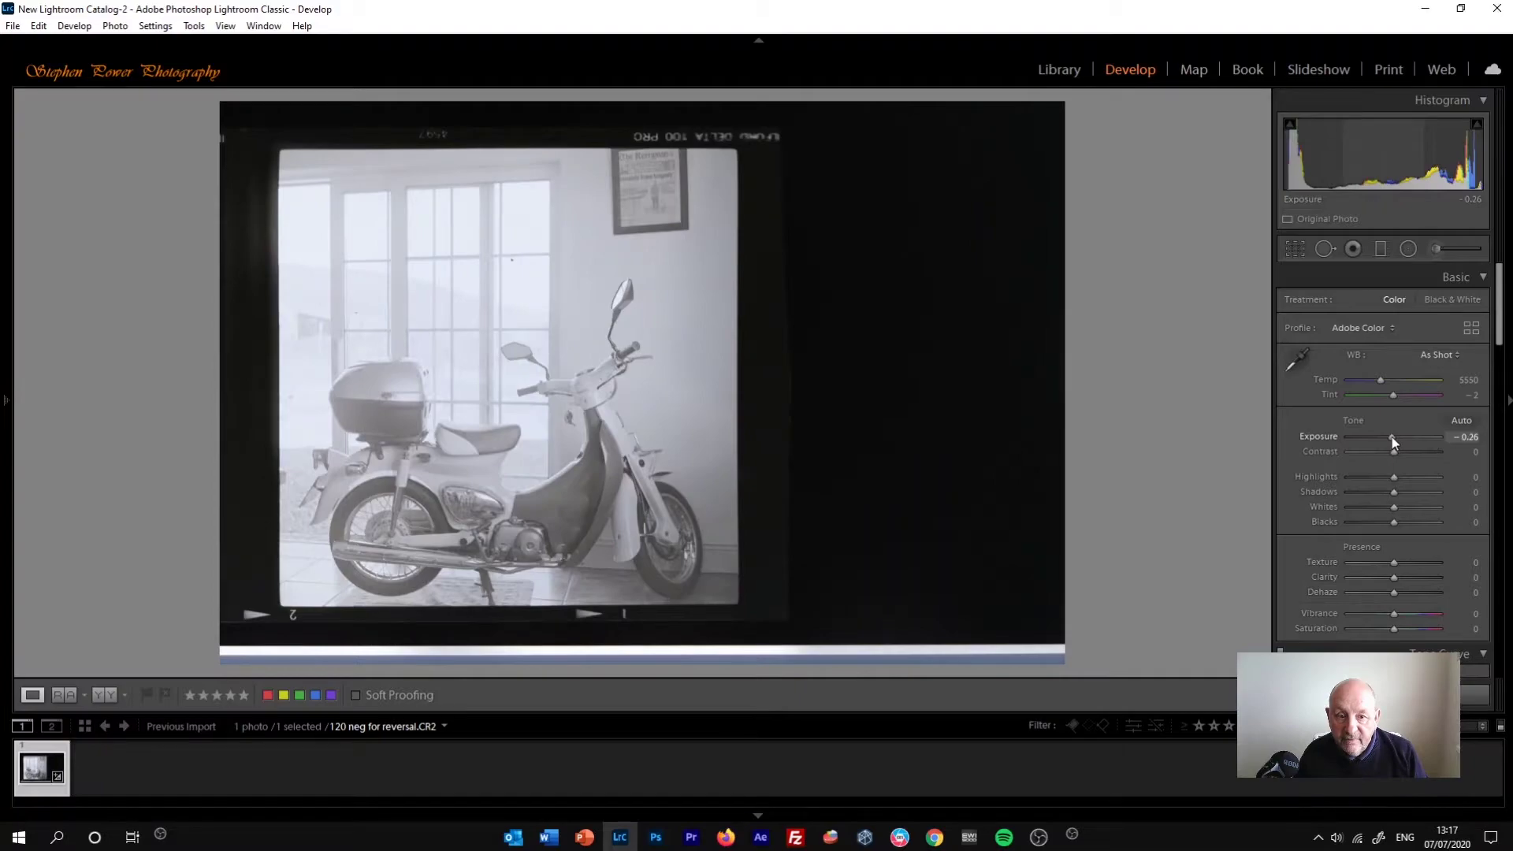
left_click_drag(1391, 436, 1392, 437)
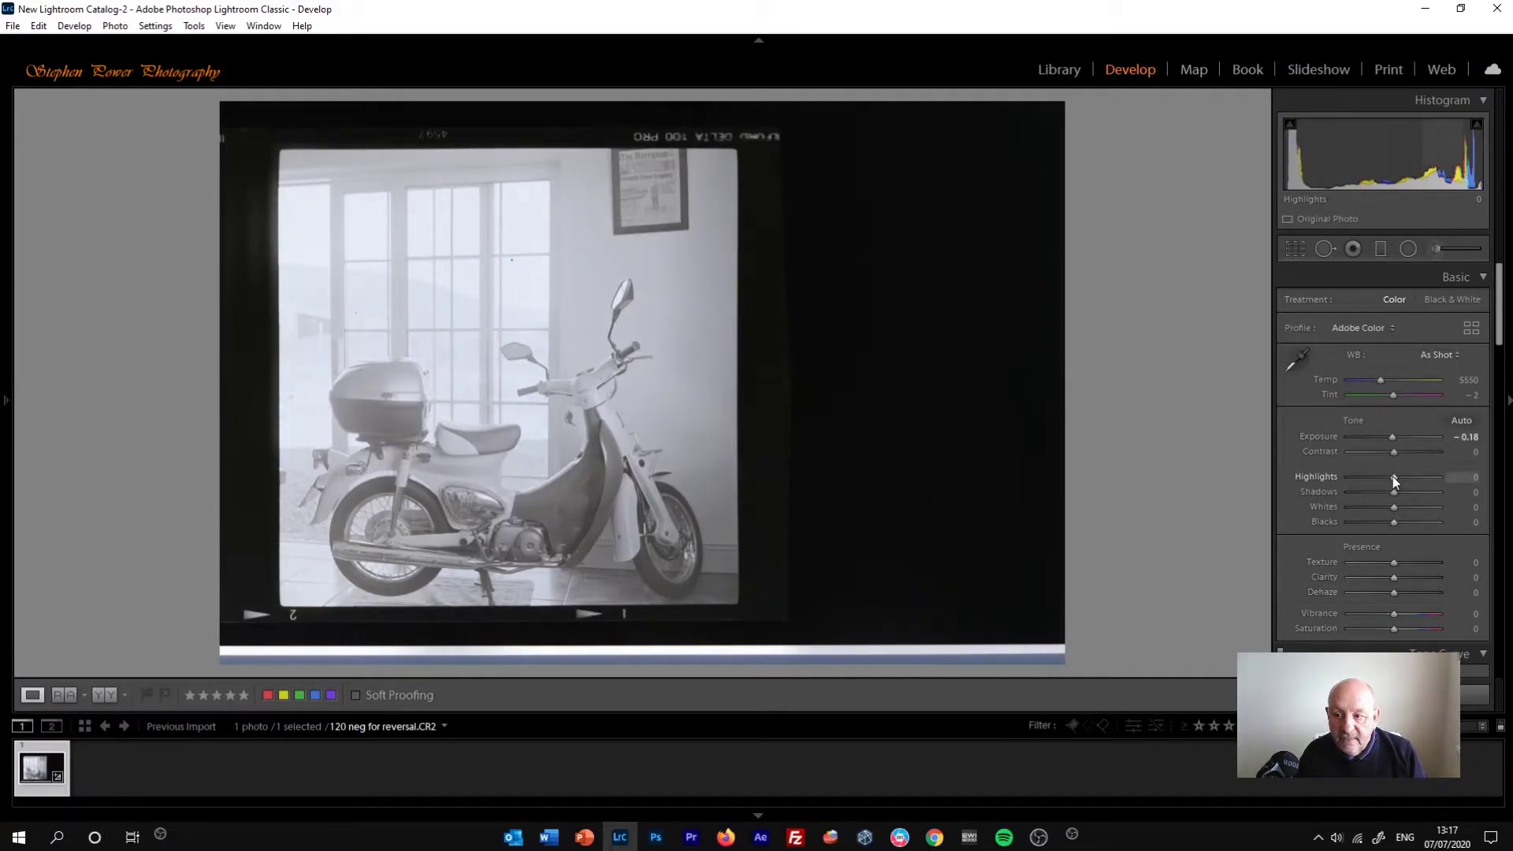
- Adjust the overall tone and presence with Highlights +67, Shadows +23, Clarity +47 and Dehaze +14
mouse_move(1394, 476)
left_mouse_down()
mouse_move(1426, 476)
mouse_move(1401, 491)
left_mouse_up()
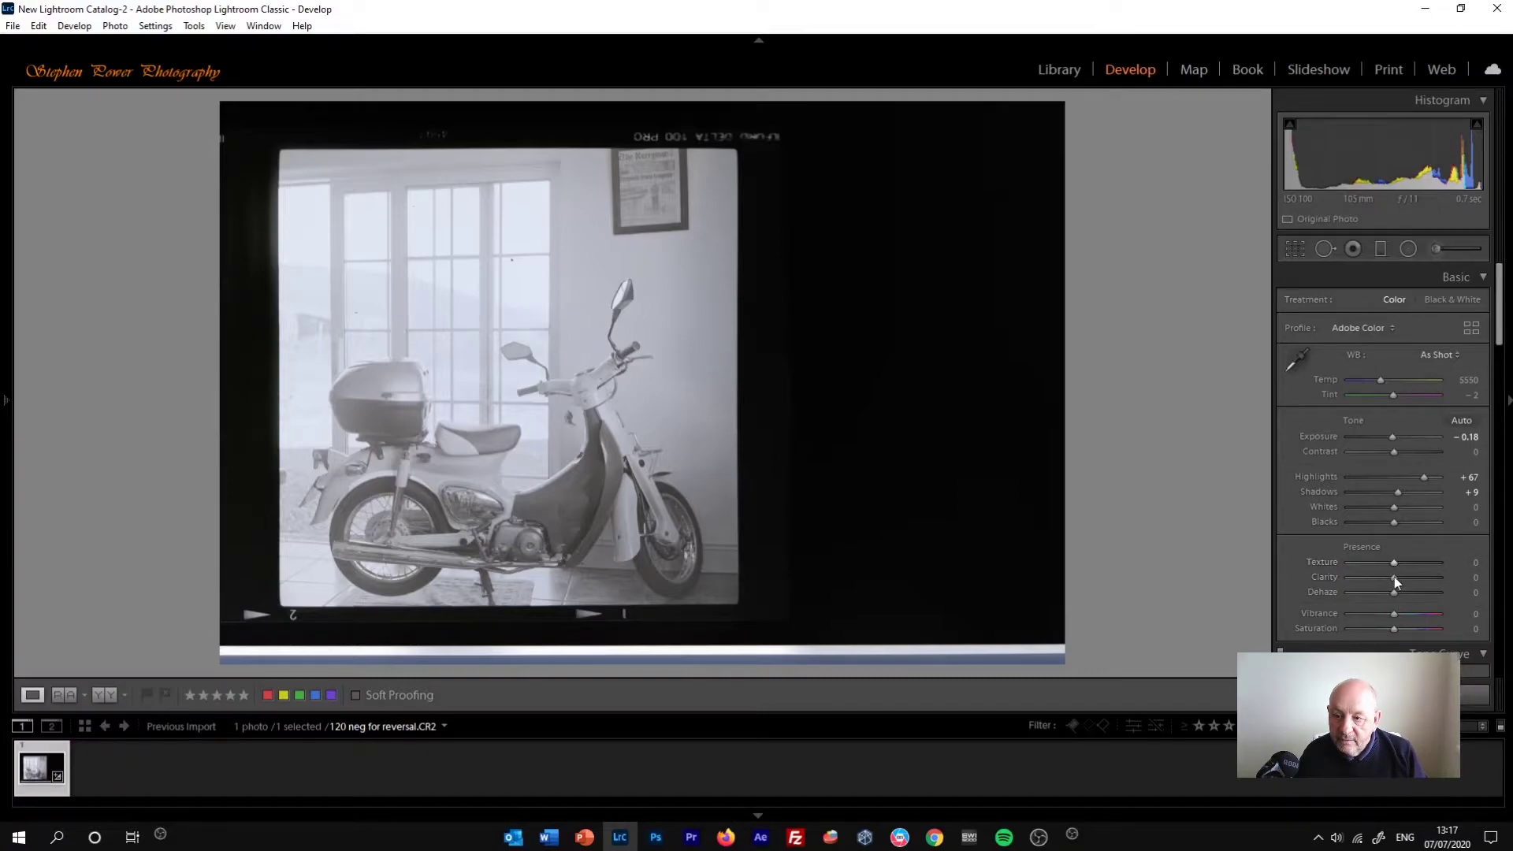
left_click_drag(1394, 577, 1409, 578)
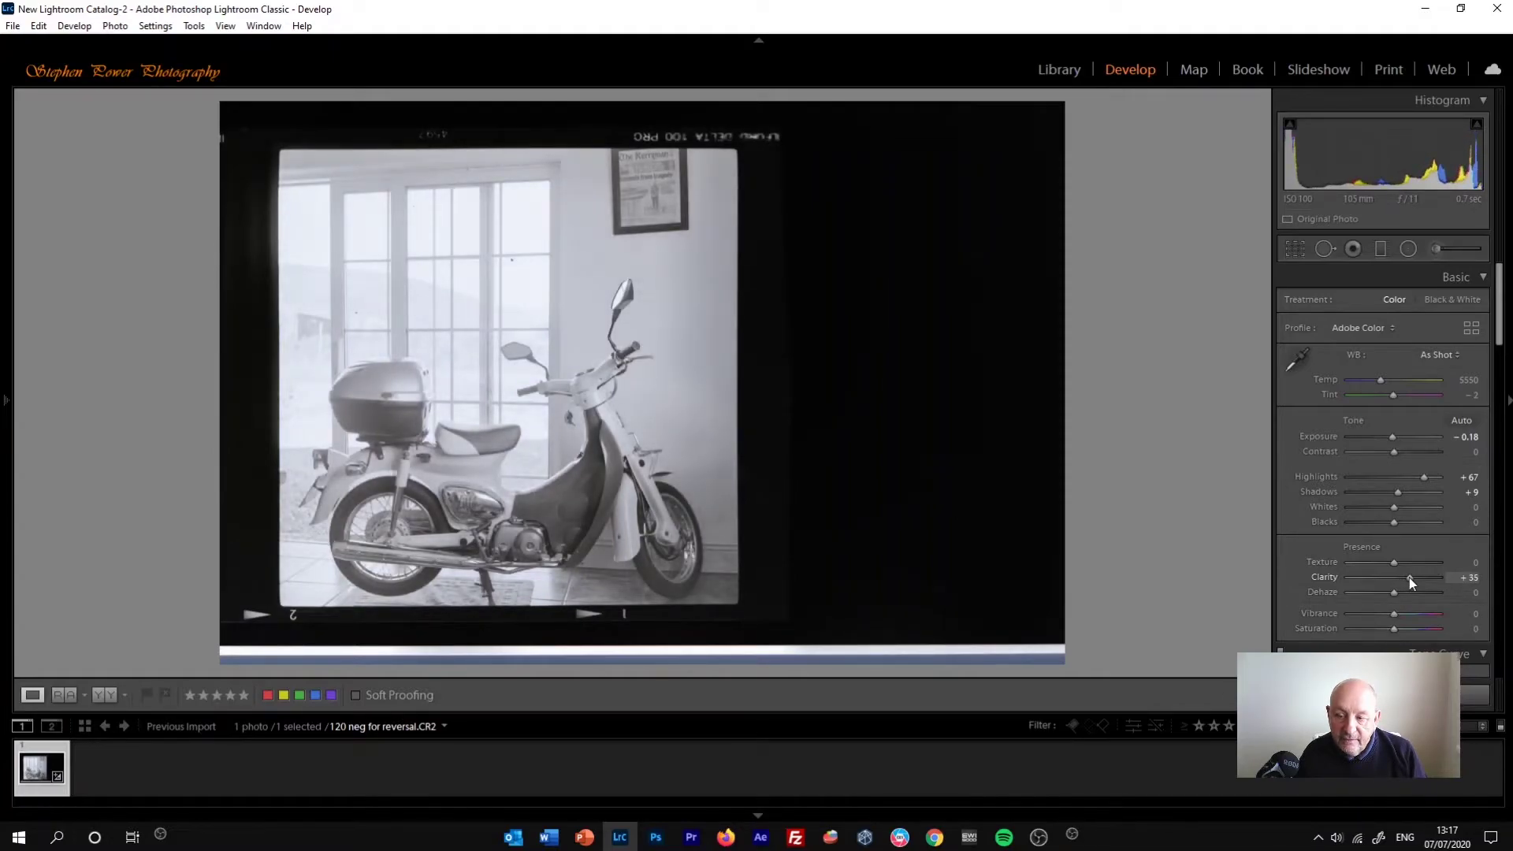
left_click_drag(1409, 578, 1416, 579)
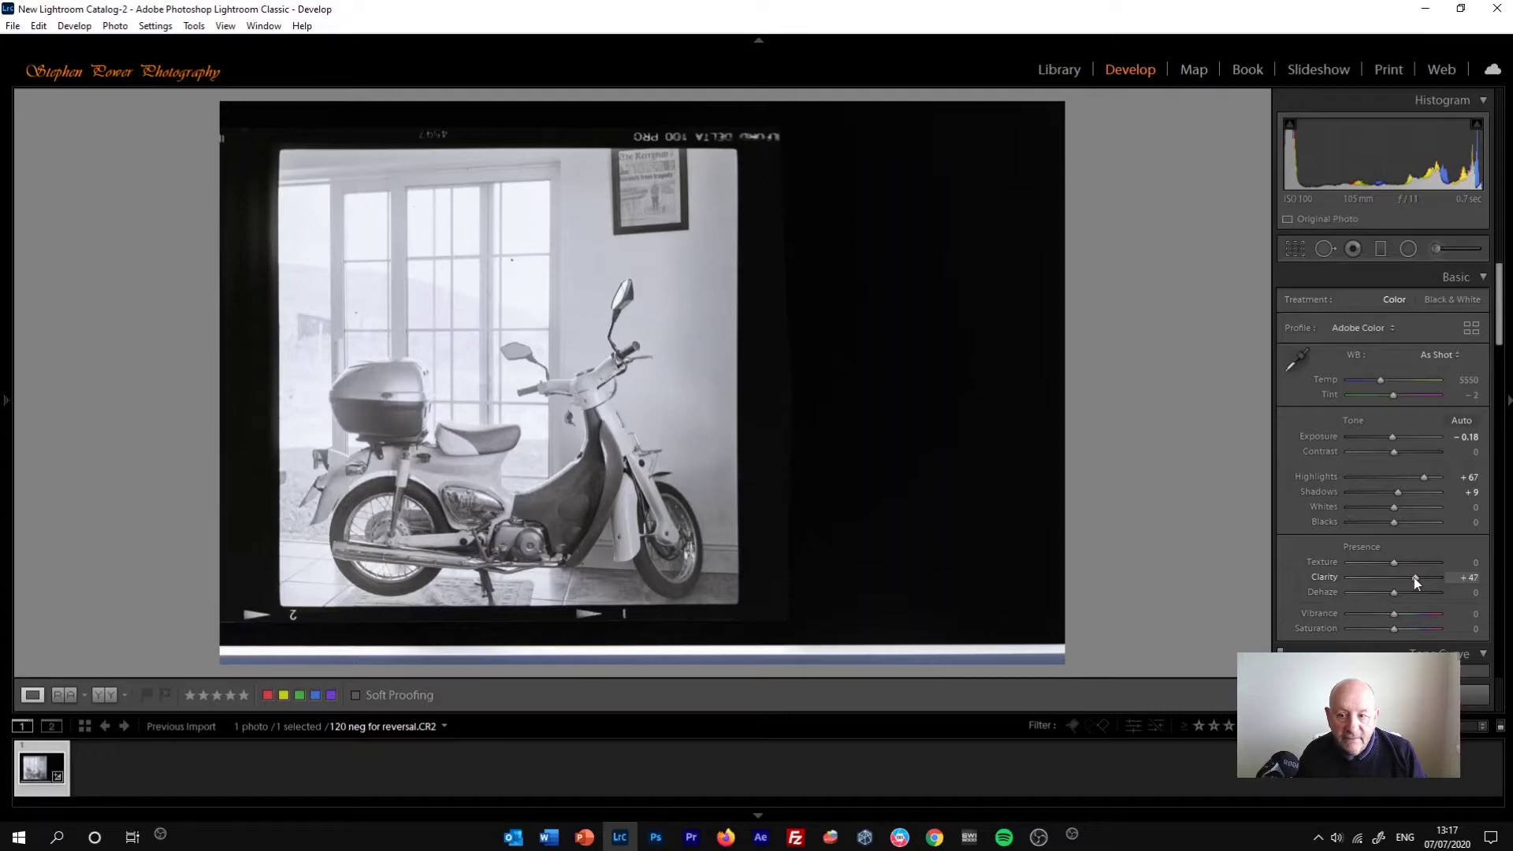
left_click_drag(1397, 489, 1404, 496)
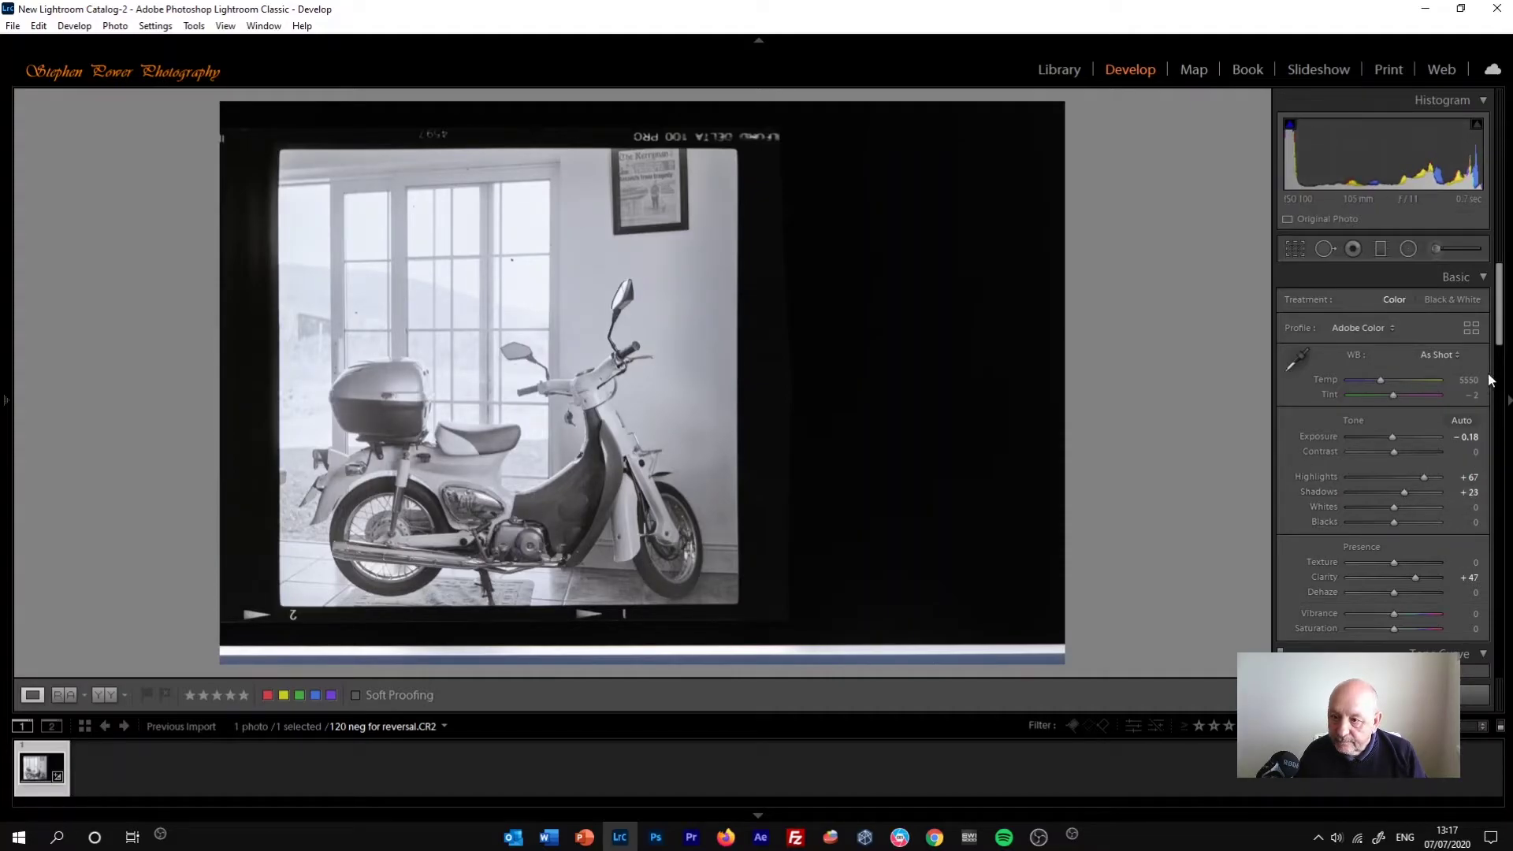
left_click_drag(1500, 335, 1500, 367)
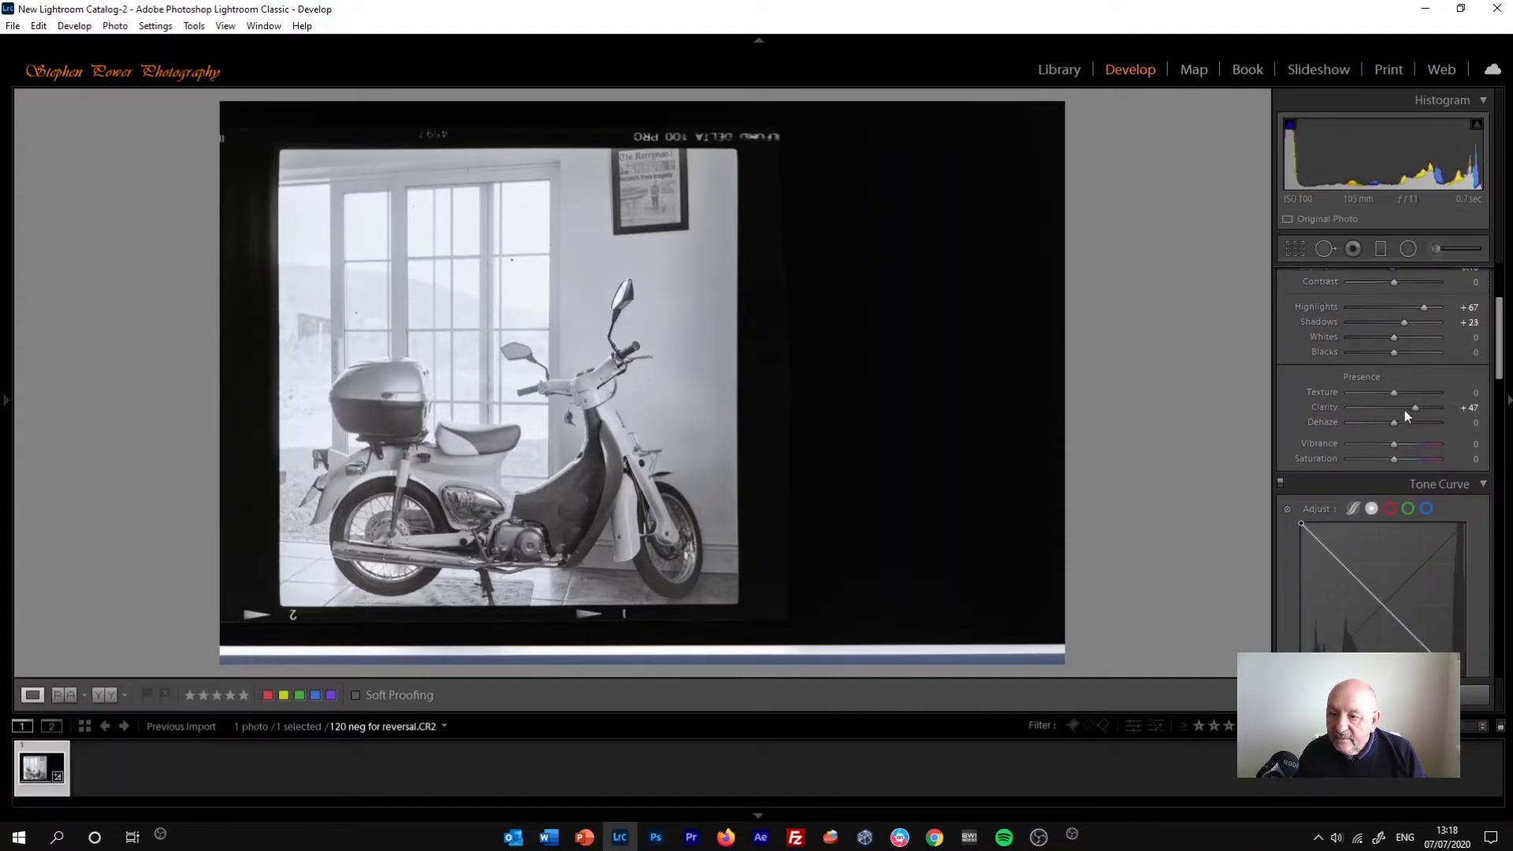
left_click_drag(1398, 423, 1402, 423)
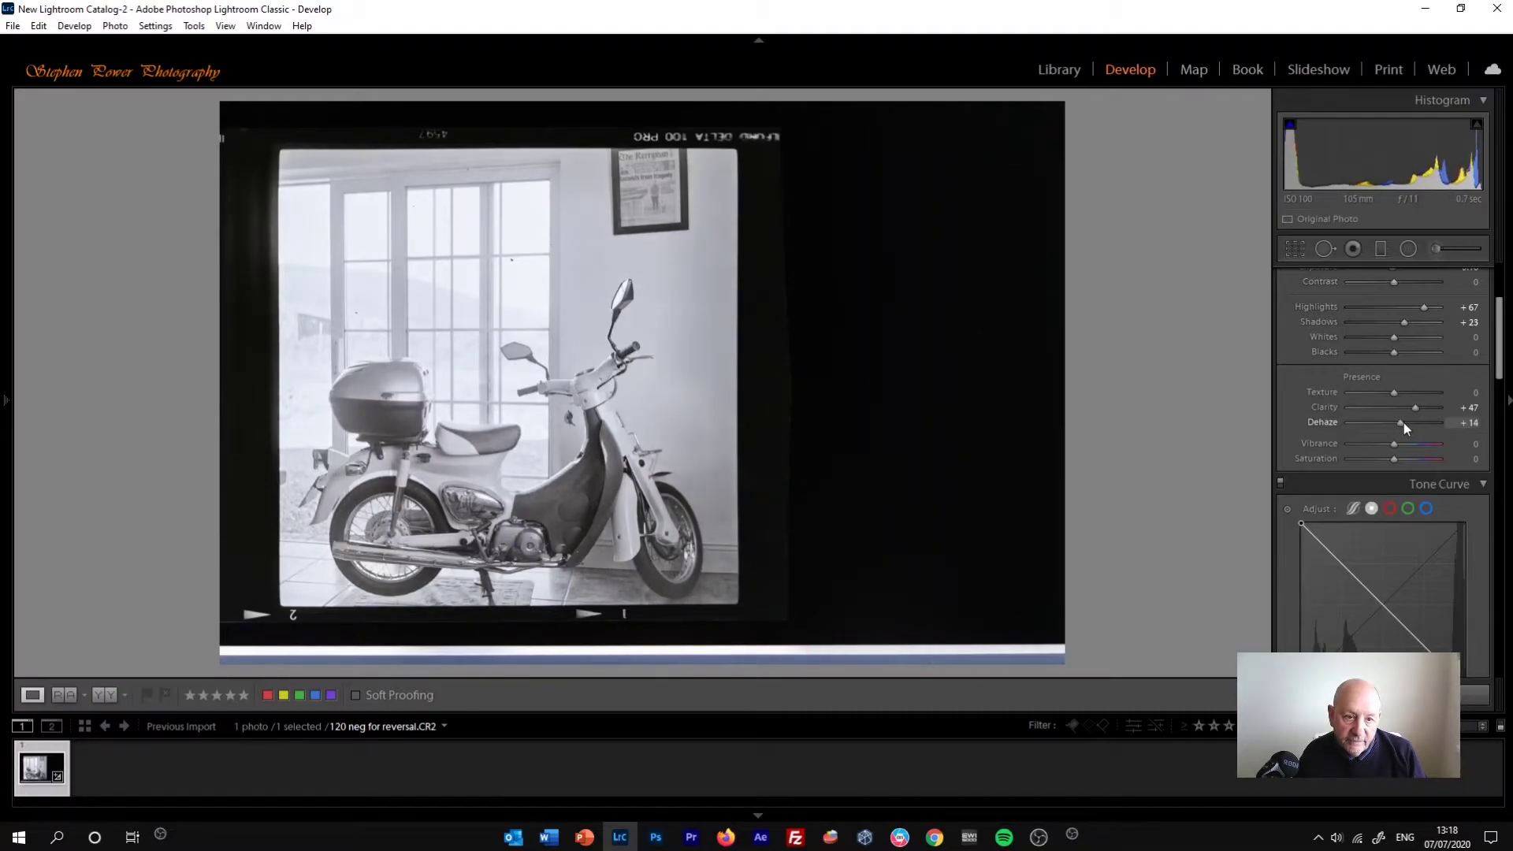
- Add a graduated filter from the frame's left edge across the window, with Highlights 100 and Shadows 33
left_click(1382, 249)
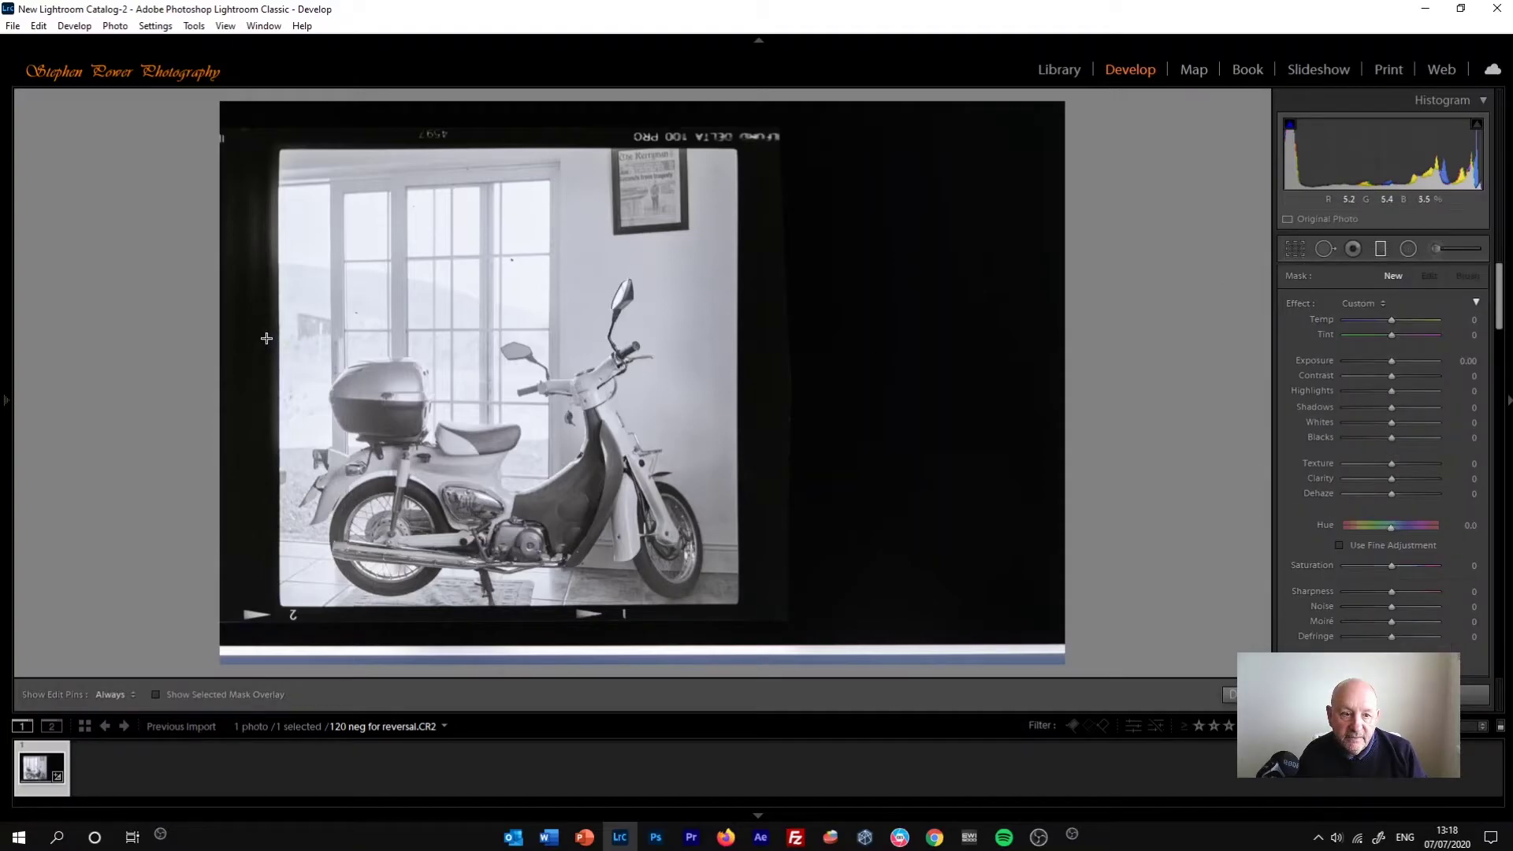
left_click_drag(267, 338, 646, 344)
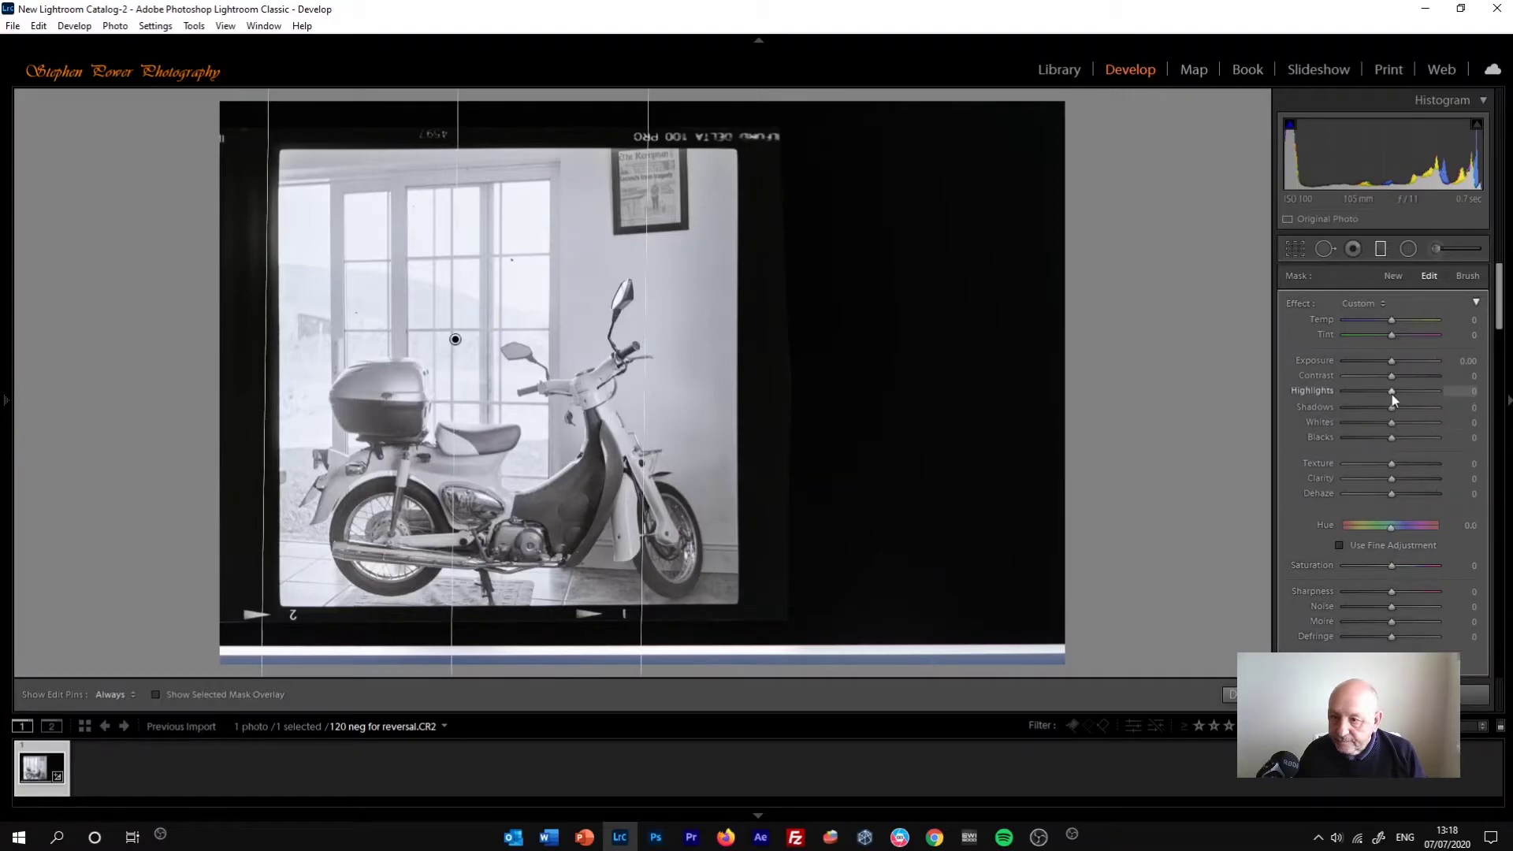
left_click_drag(1393, 390, 1419, 388)
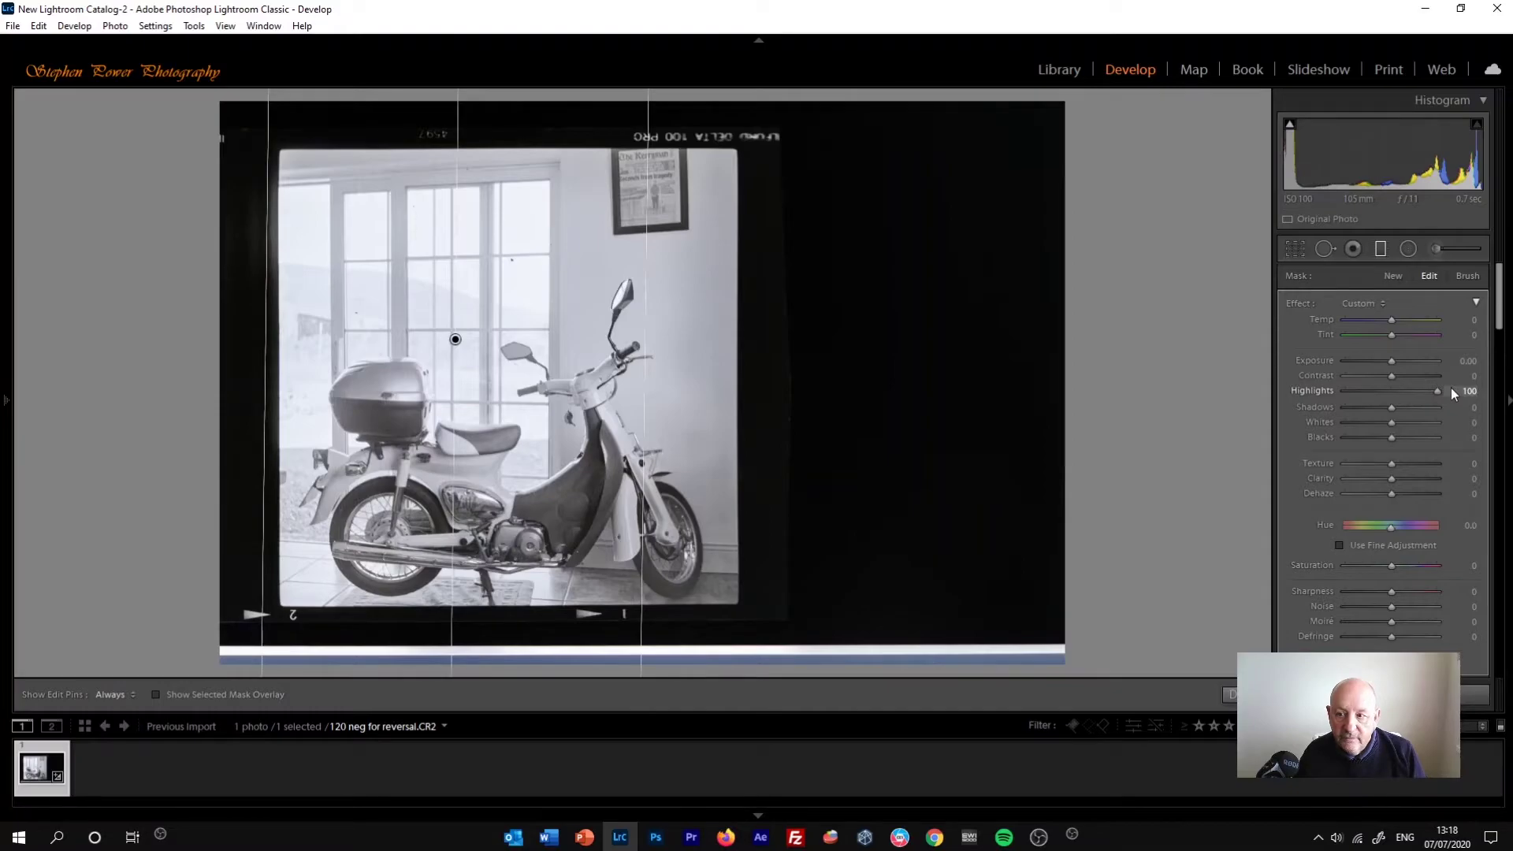
mouse_move(1394, 409)
left_mouse_down()
mouse_move(1427, 409)
mouse_move(1408, 406)
left_mouse_up()
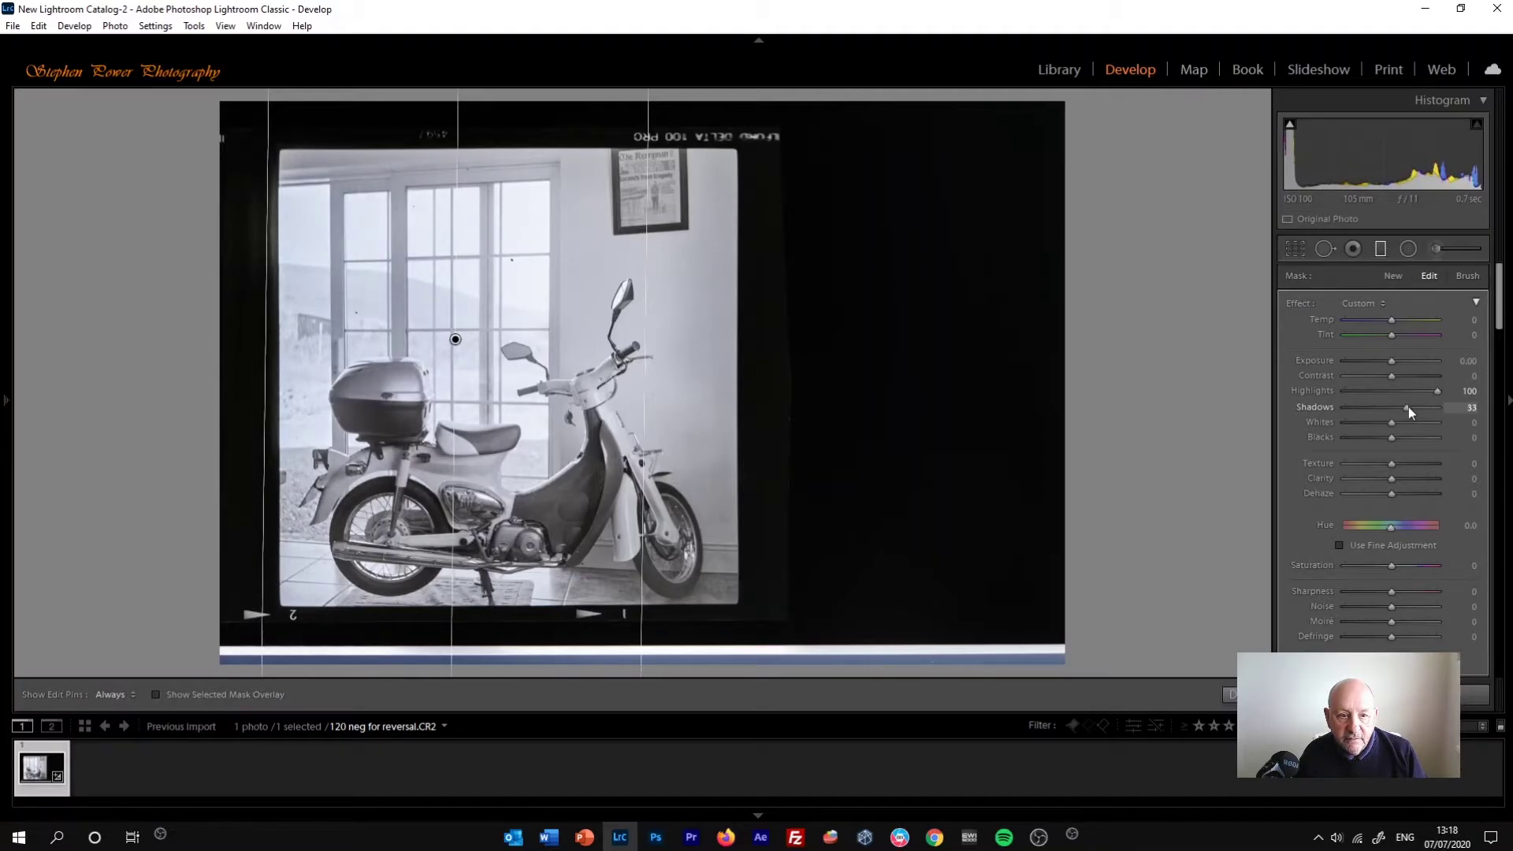
left_click(1377, 251)
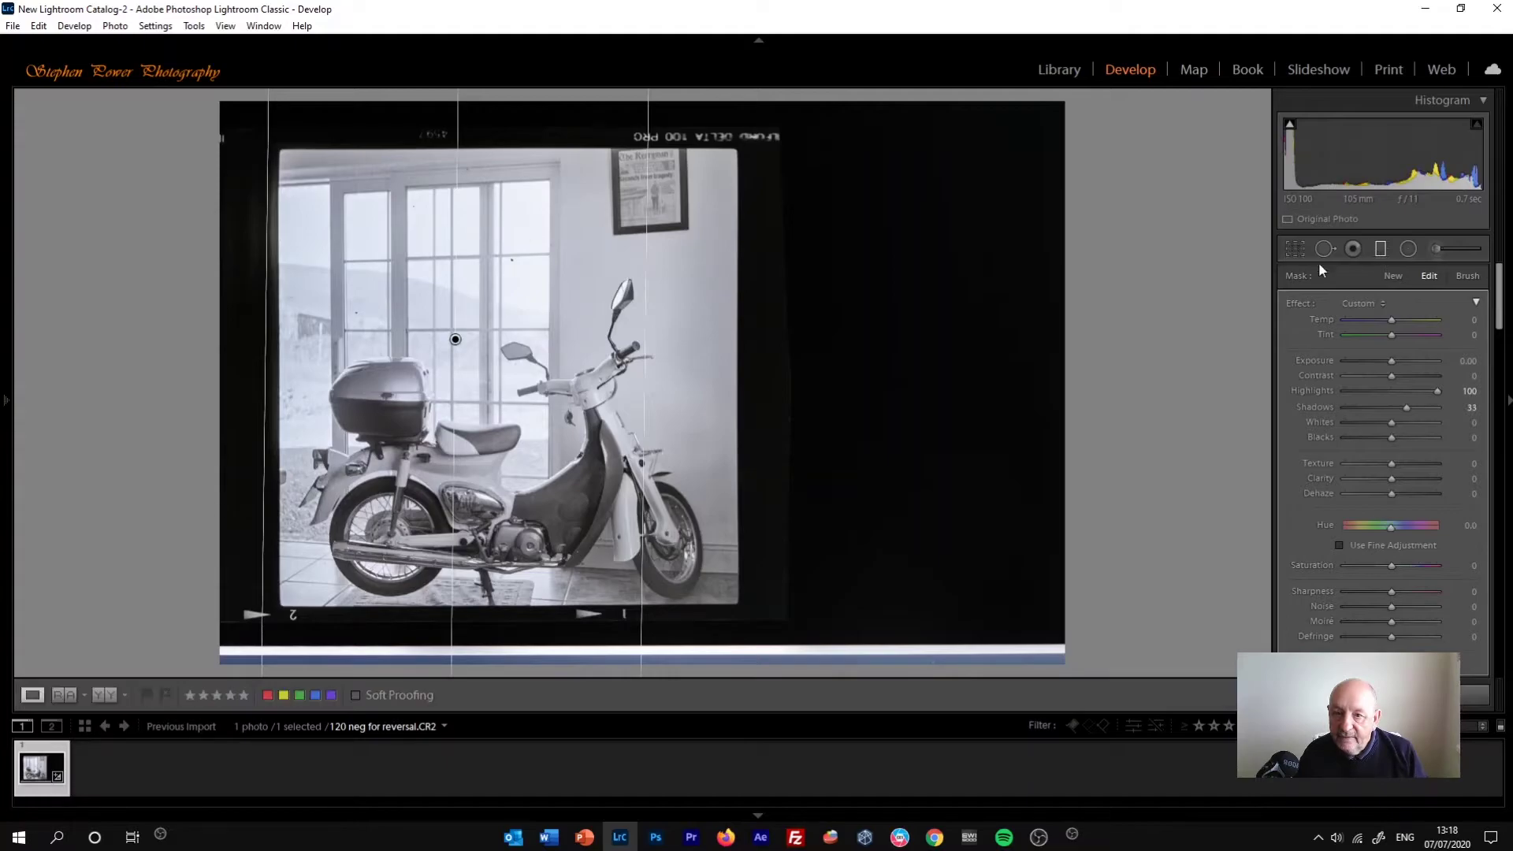
- Add a second graduated filter inward from the frame's right edge, with Shadows at −21
left_click(1380, 249)
left_click_drag(760, 365, 461, 362)
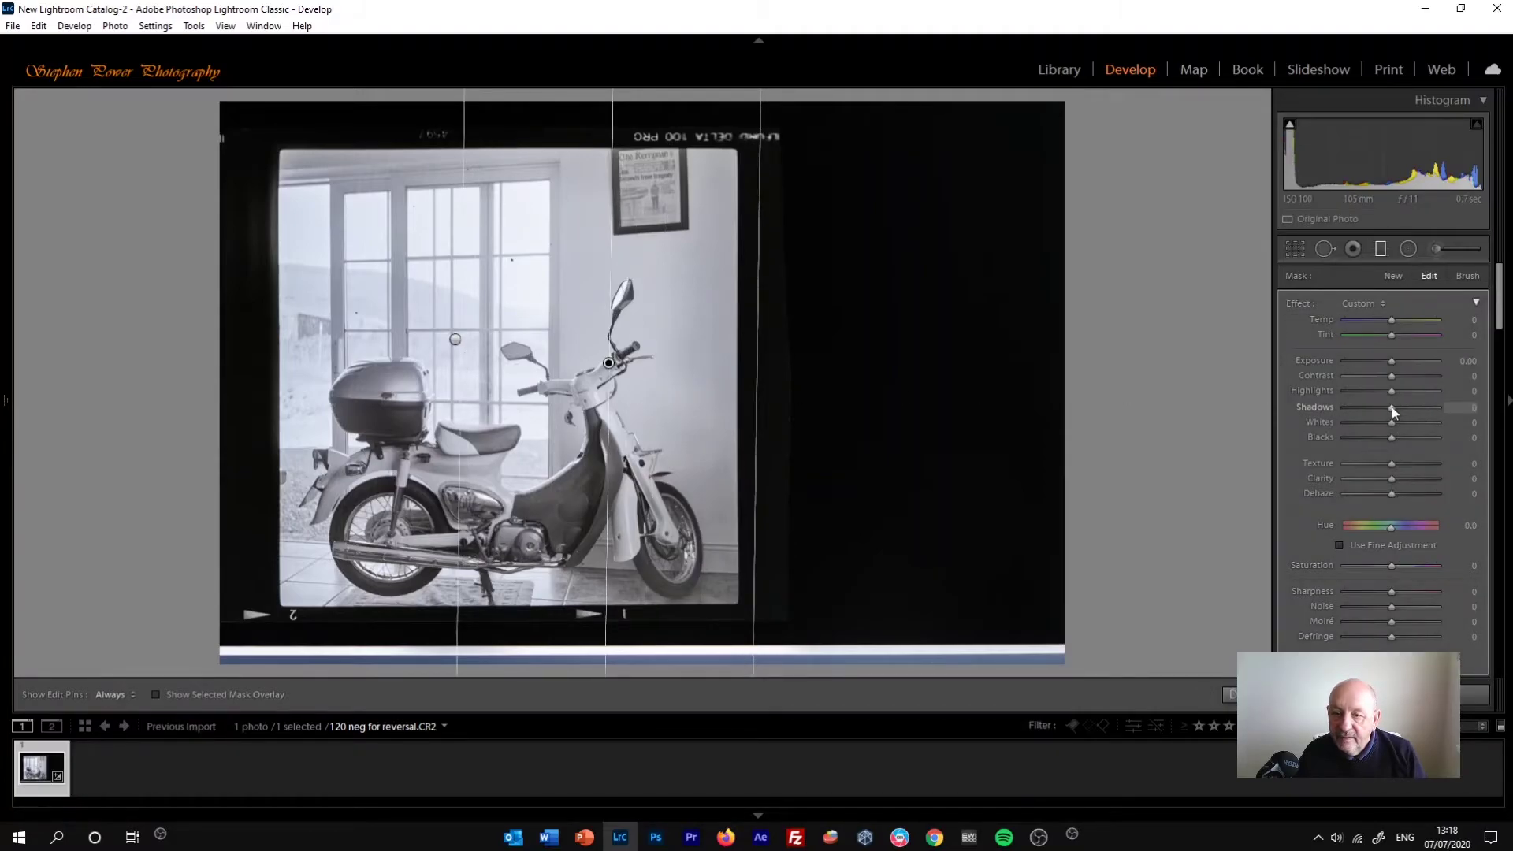
mouse_move(1390, 407)
left_mouse_down()
mouse_move(1354, 403)
mouse_move(1379, 409)
left_mouse_up()
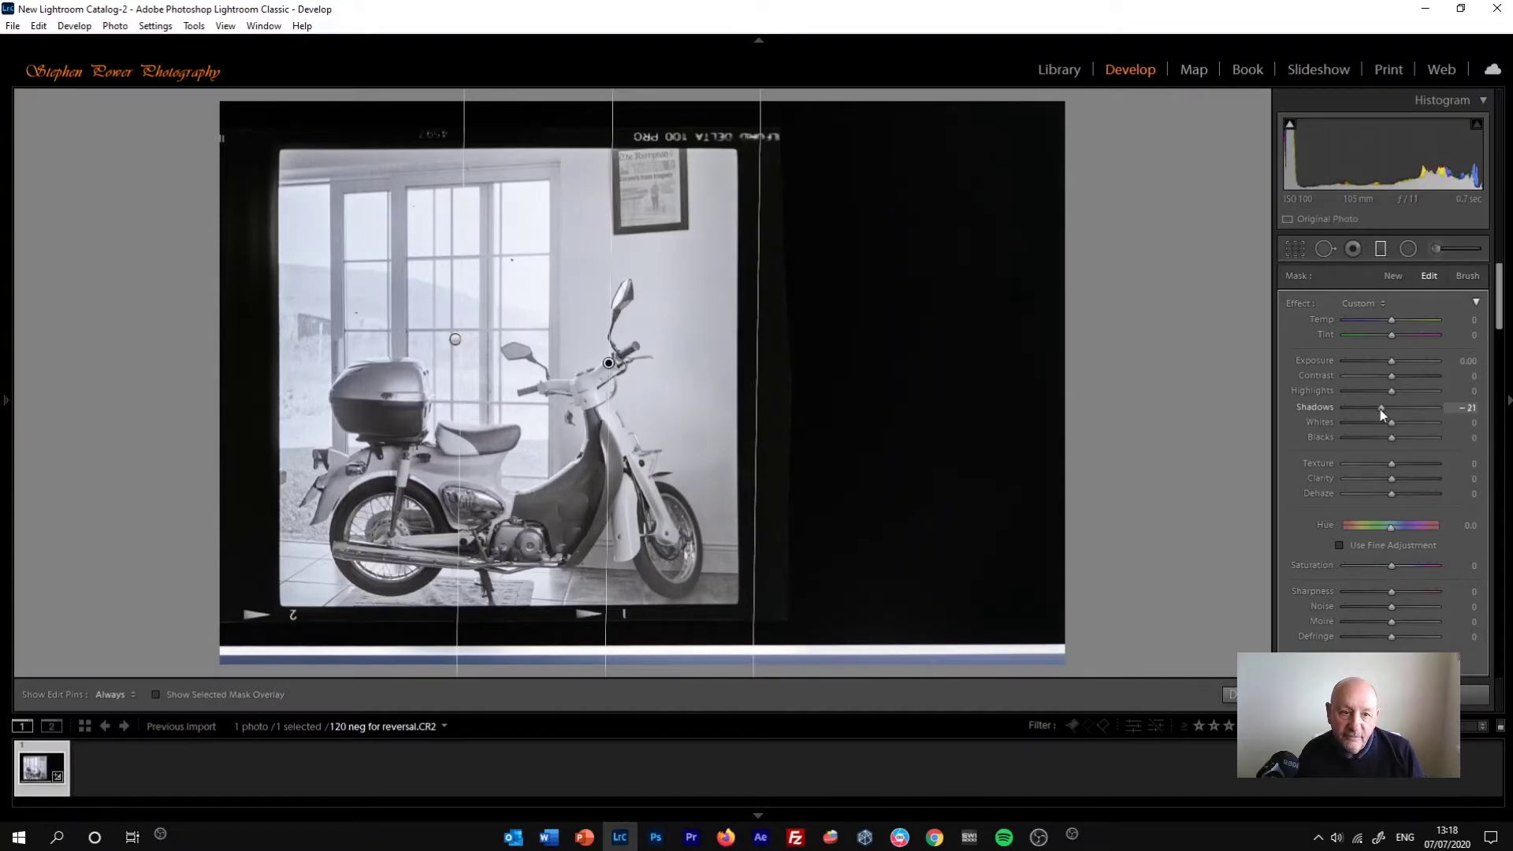
left_click(1381, 249)
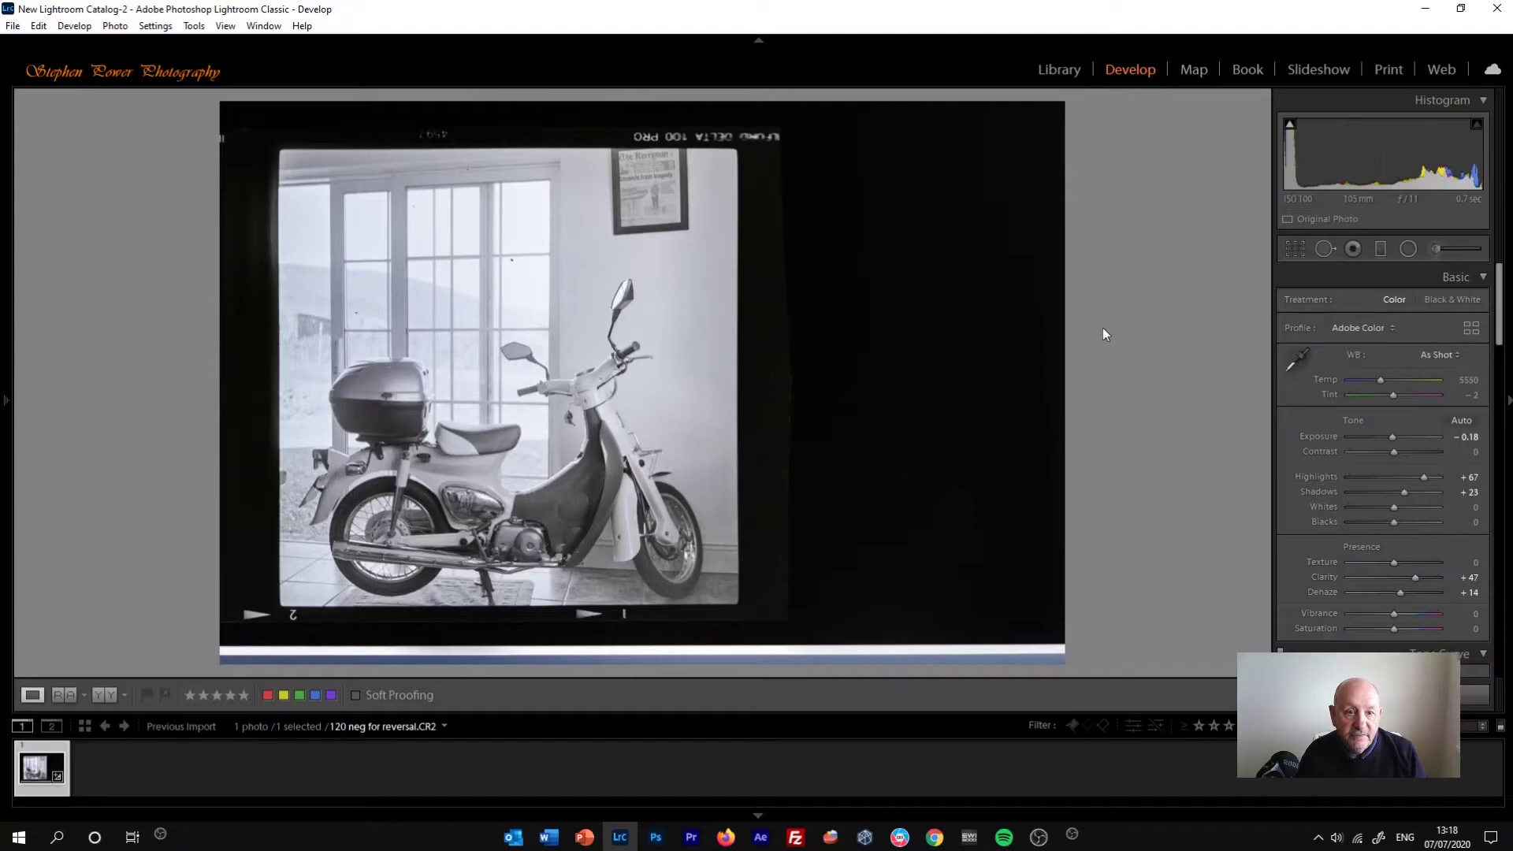
- Heal the dust spots and scratch across the window panes using Spot Removal in Heal mode with size 19, feather 0 and opacity 100
left_click(474, 281)
left_click_drag(666, 281, 749, 504)
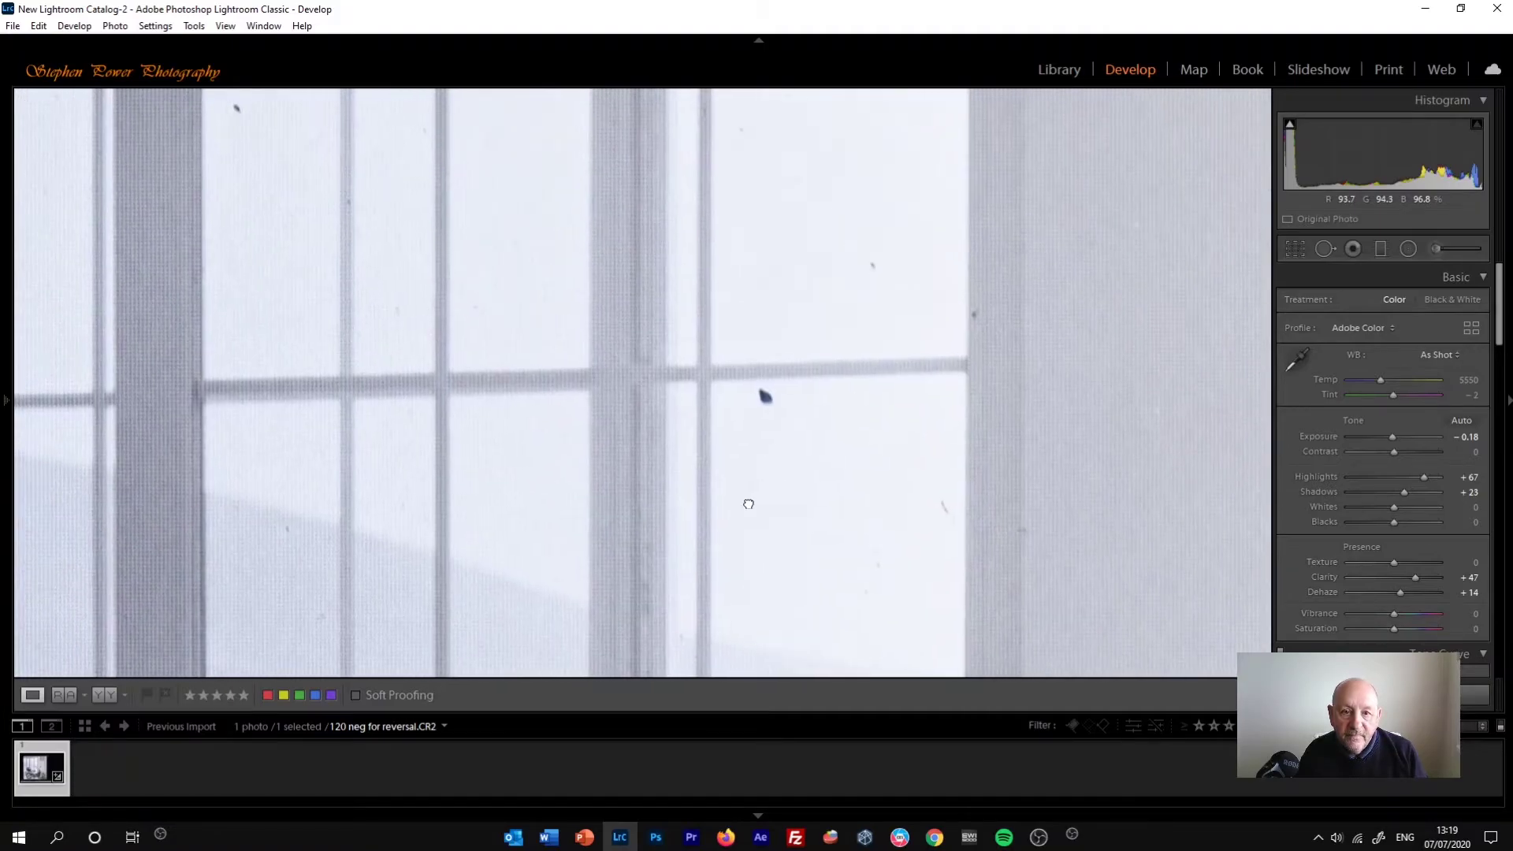
left_click(1325, 248)
left_click(763, 396)
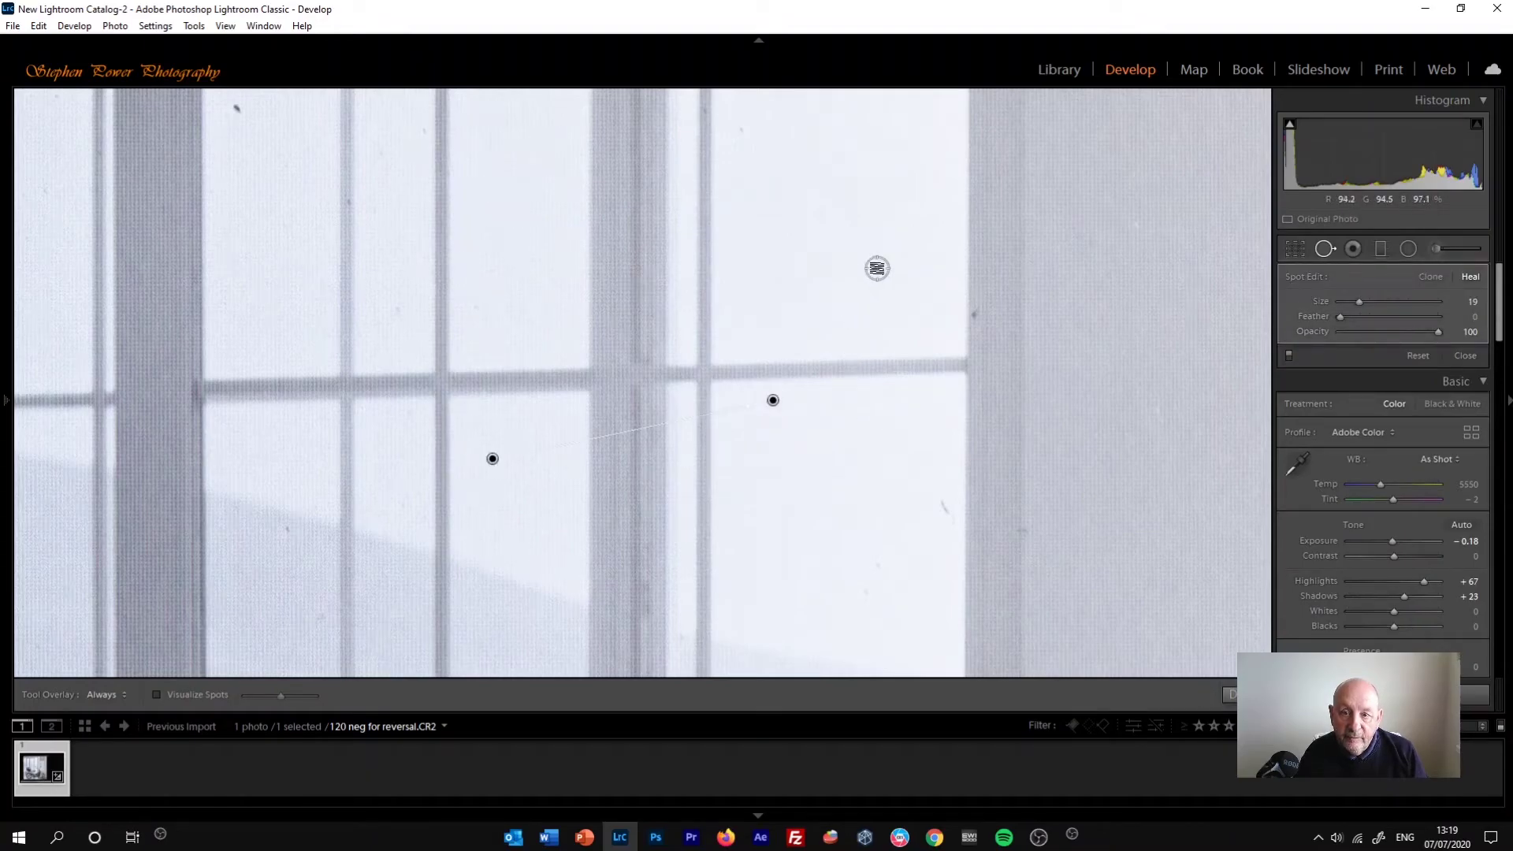
left_click_drag(877, 269, 758, 270)
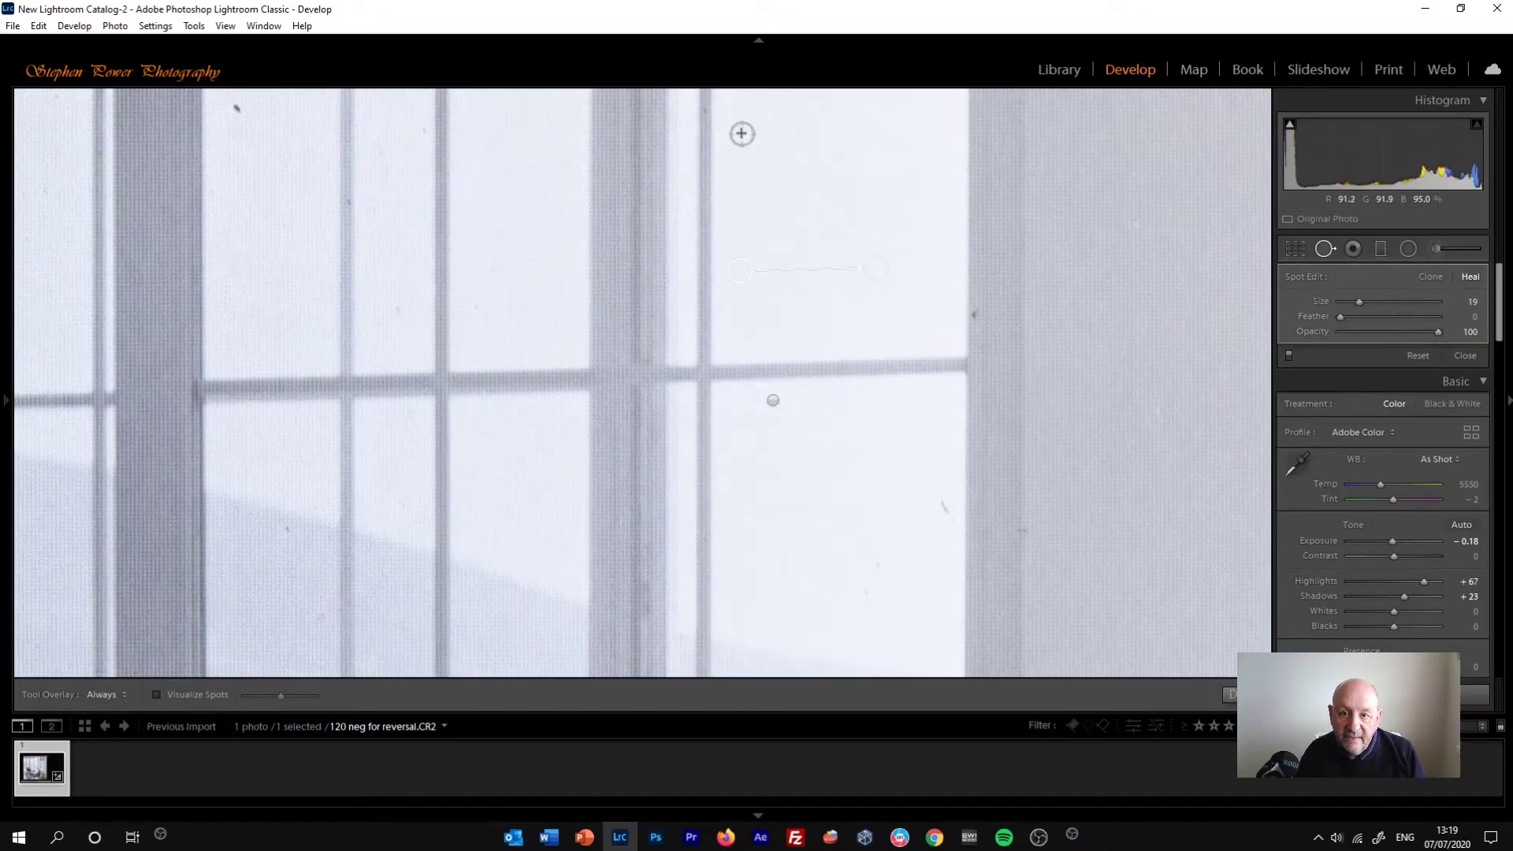
key("slash")
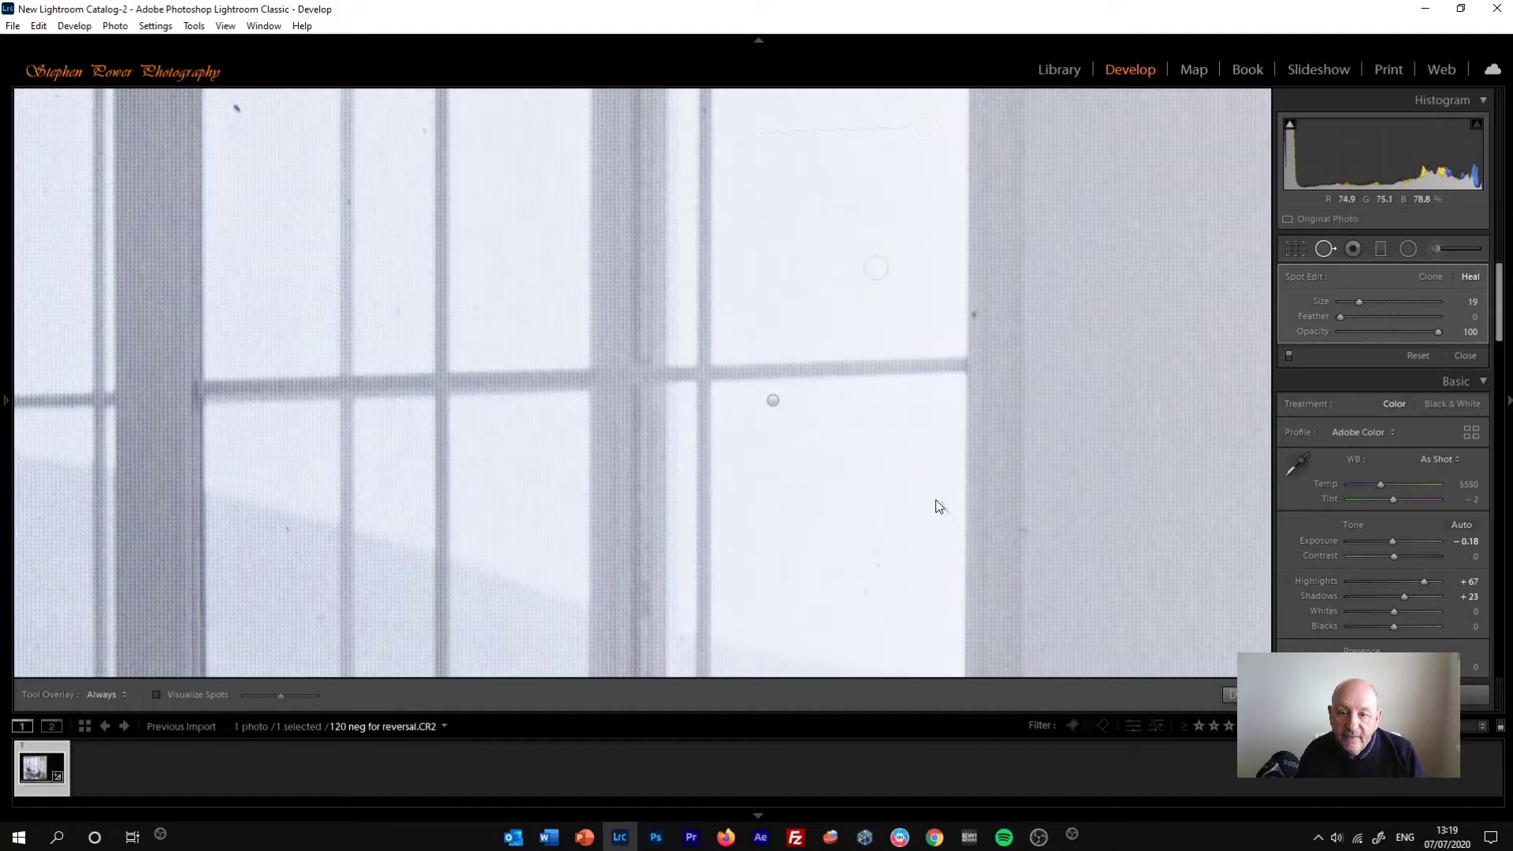
left_click(945, 502)
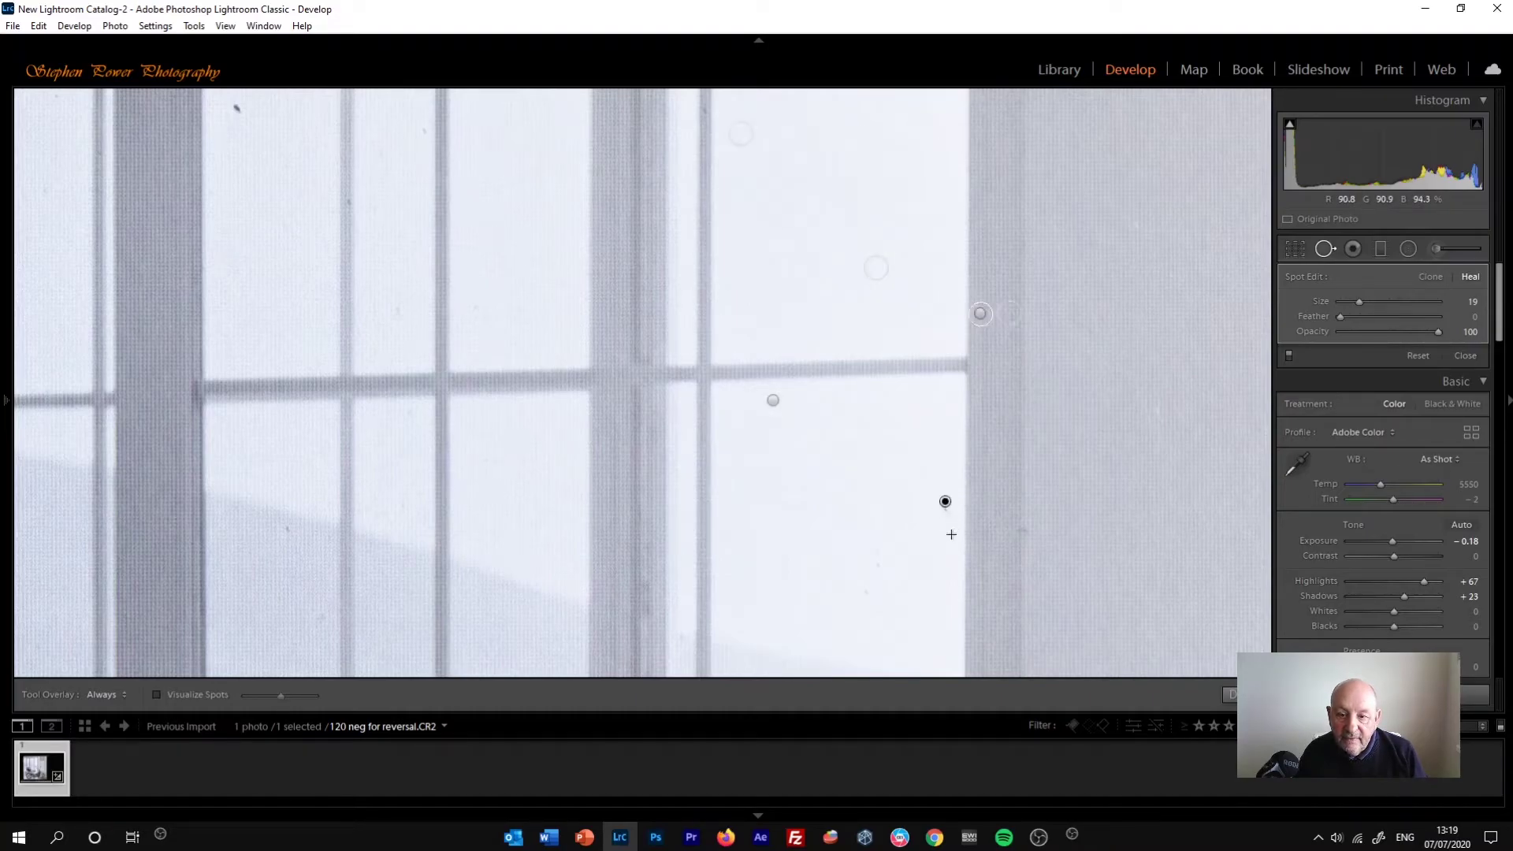
key("slash")
left_click(866, 591)
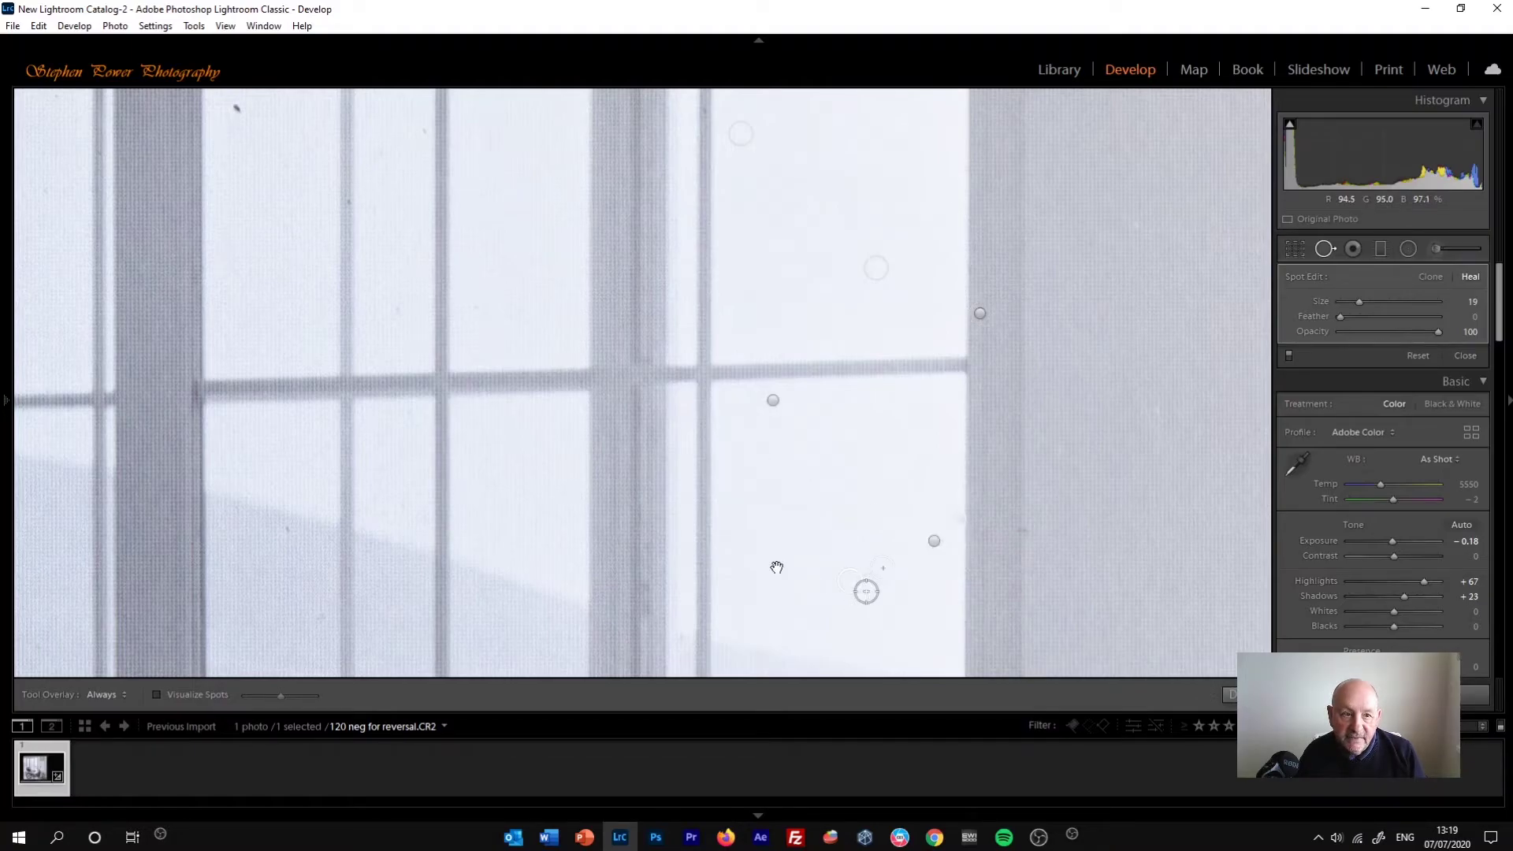
left_click(235, 111)
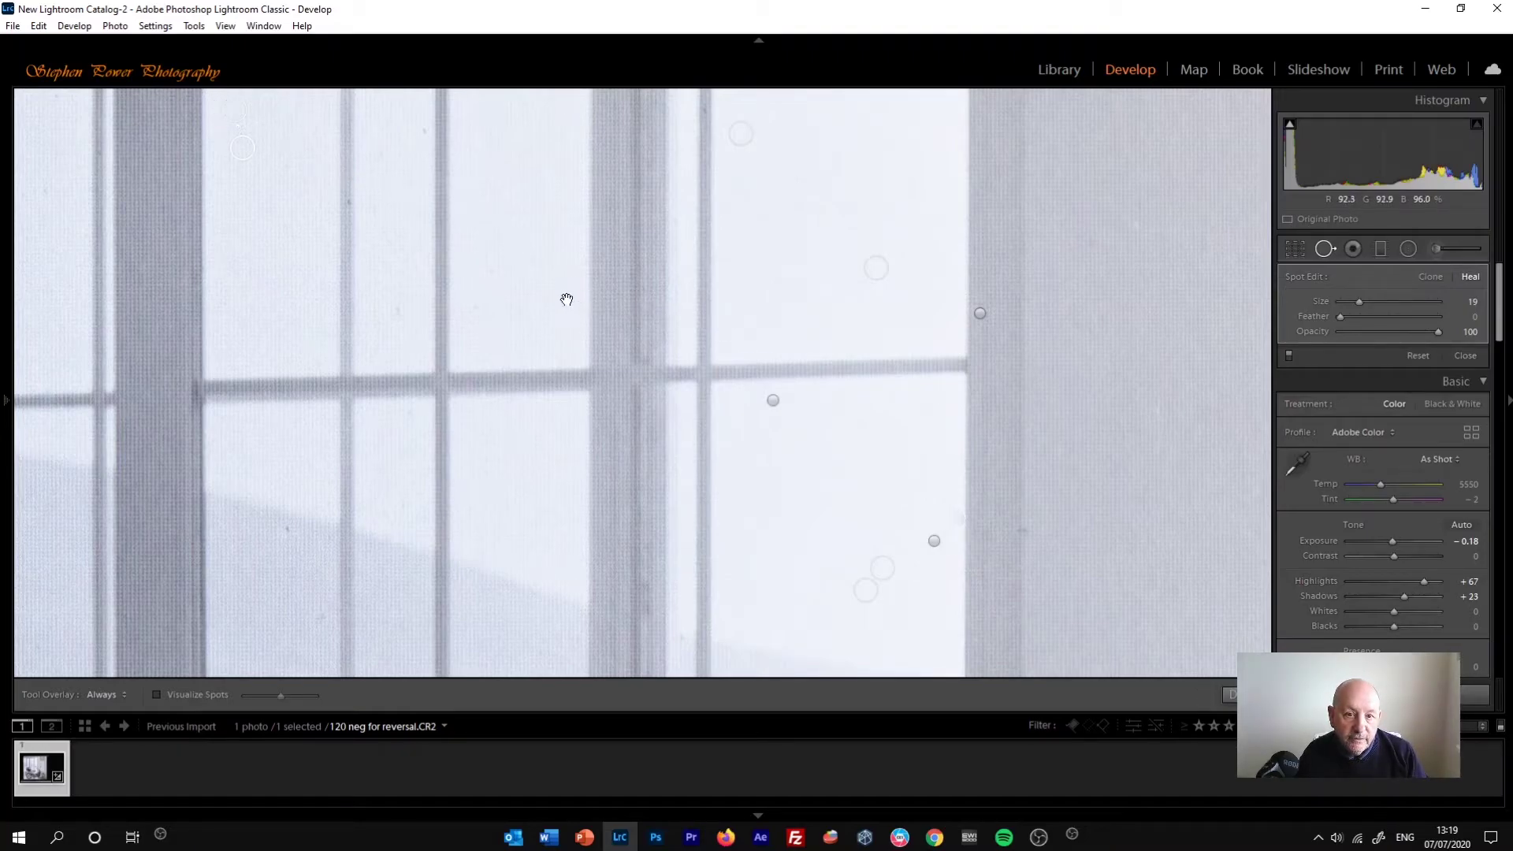
- Heal the dust marks on the upper-left window pane and along the frame and wall above the windows
left_click_drag(612, 334, 1142, 607)
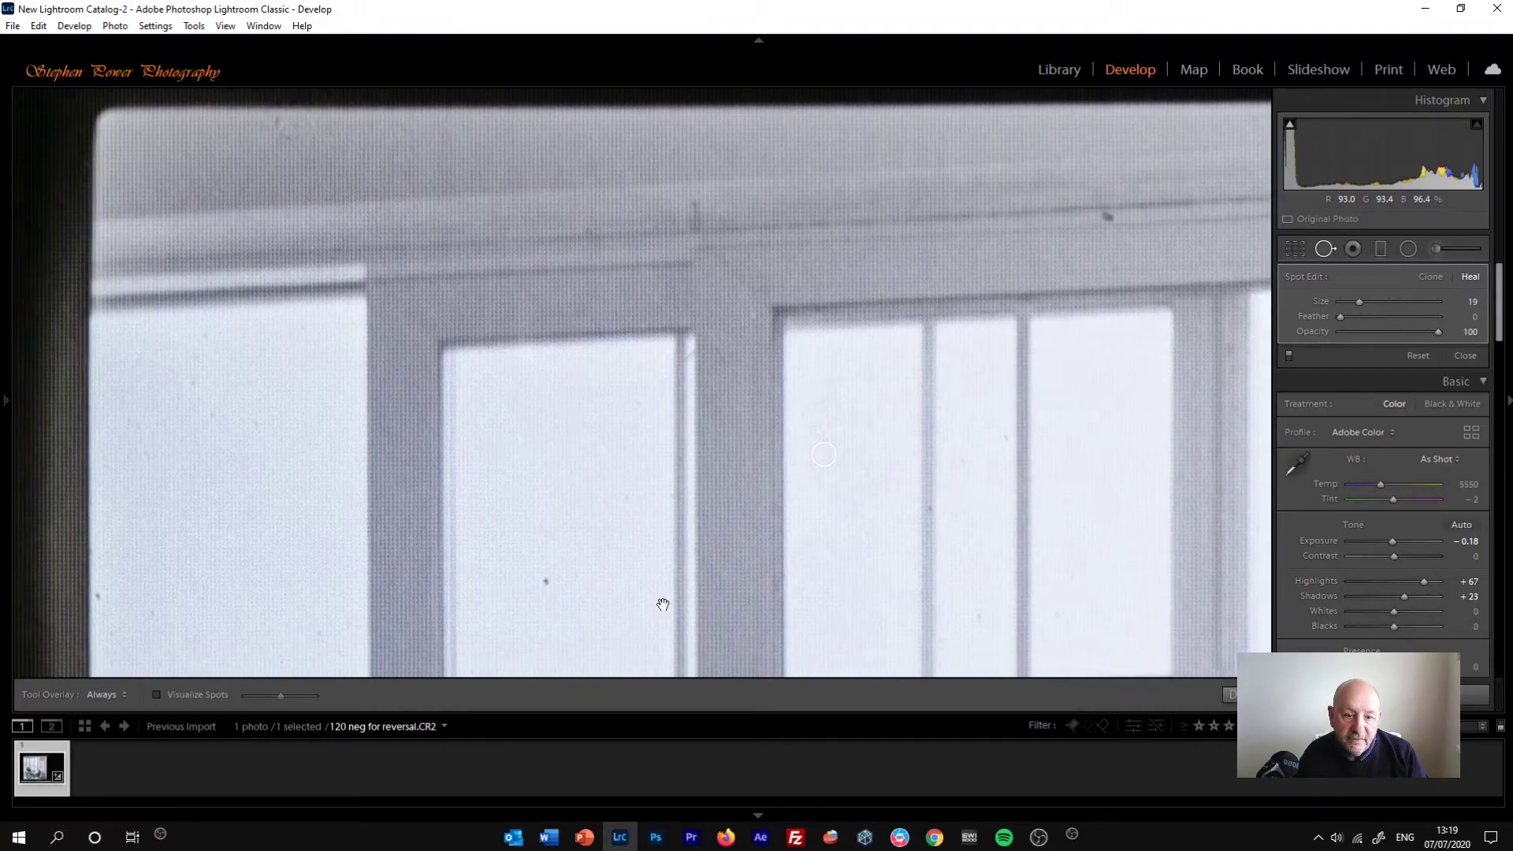
left_click(546, 583)
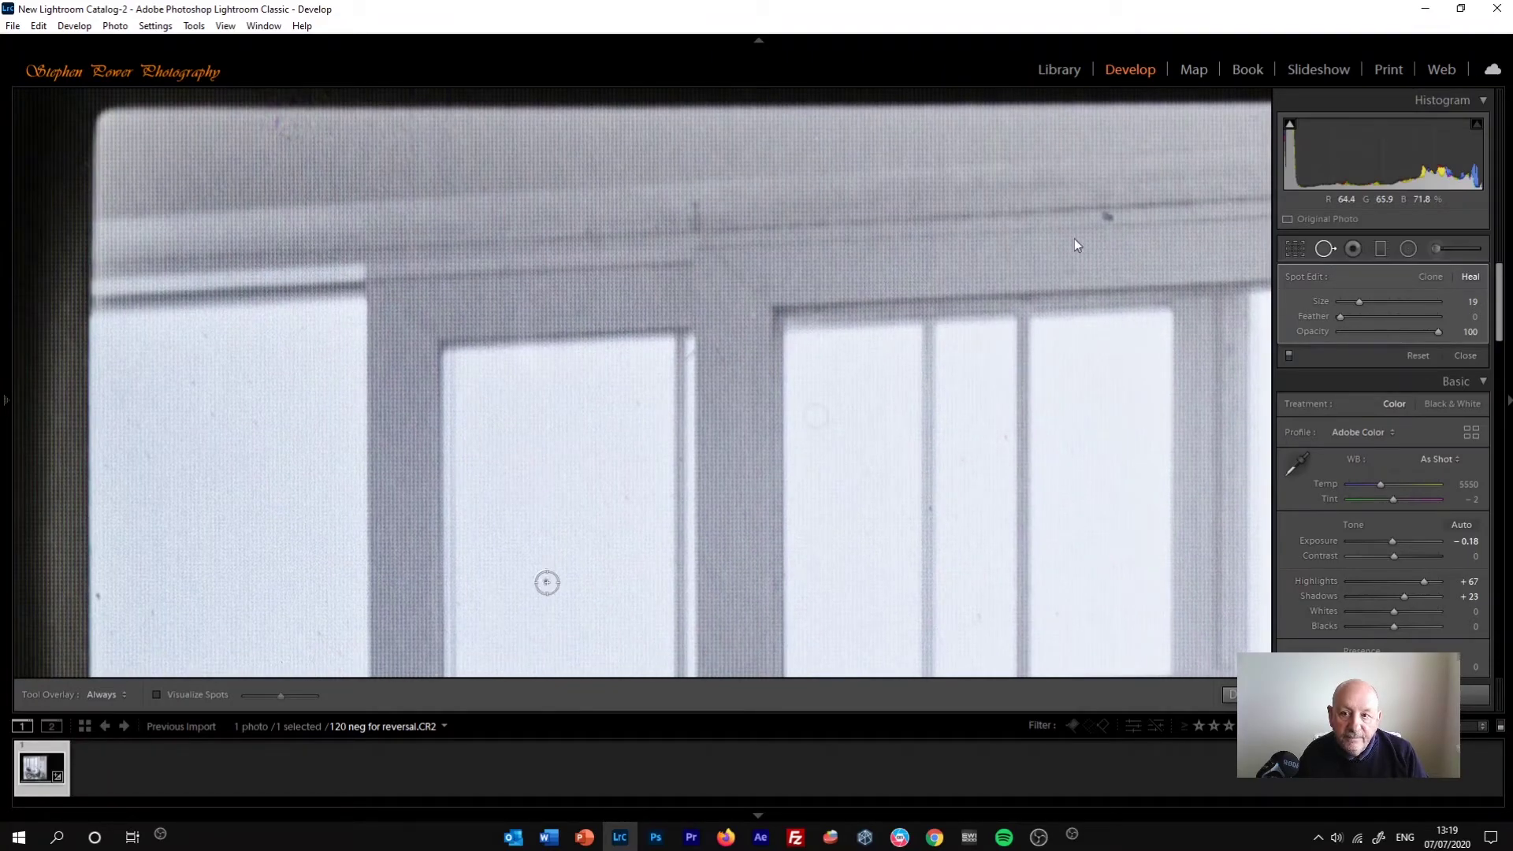
left_click(1108, 216)
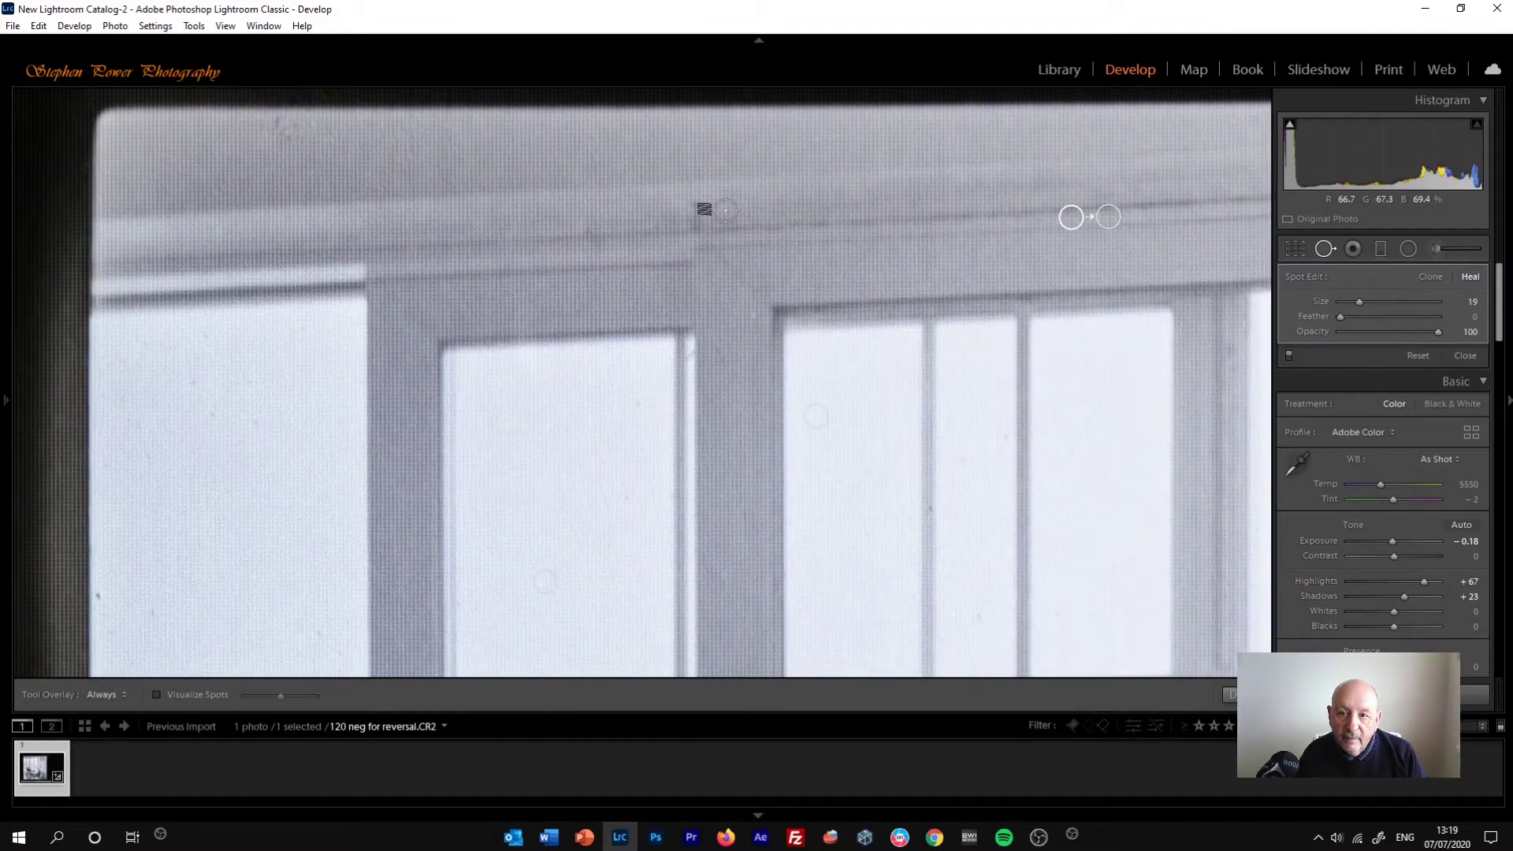
left_click(702, 206)
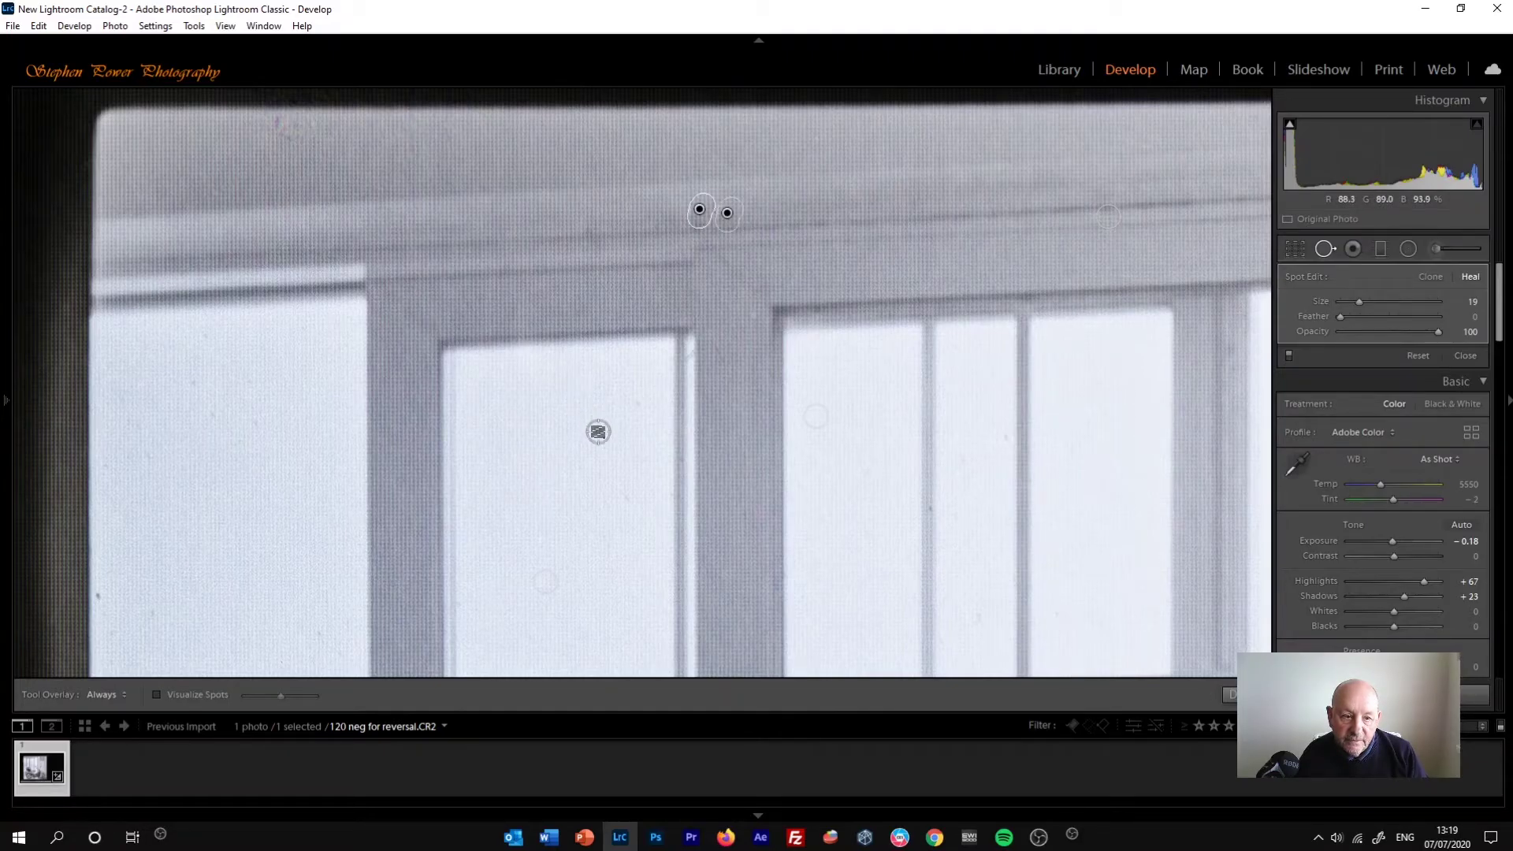
left_click(1326, 249)
left_click(1094, 348)
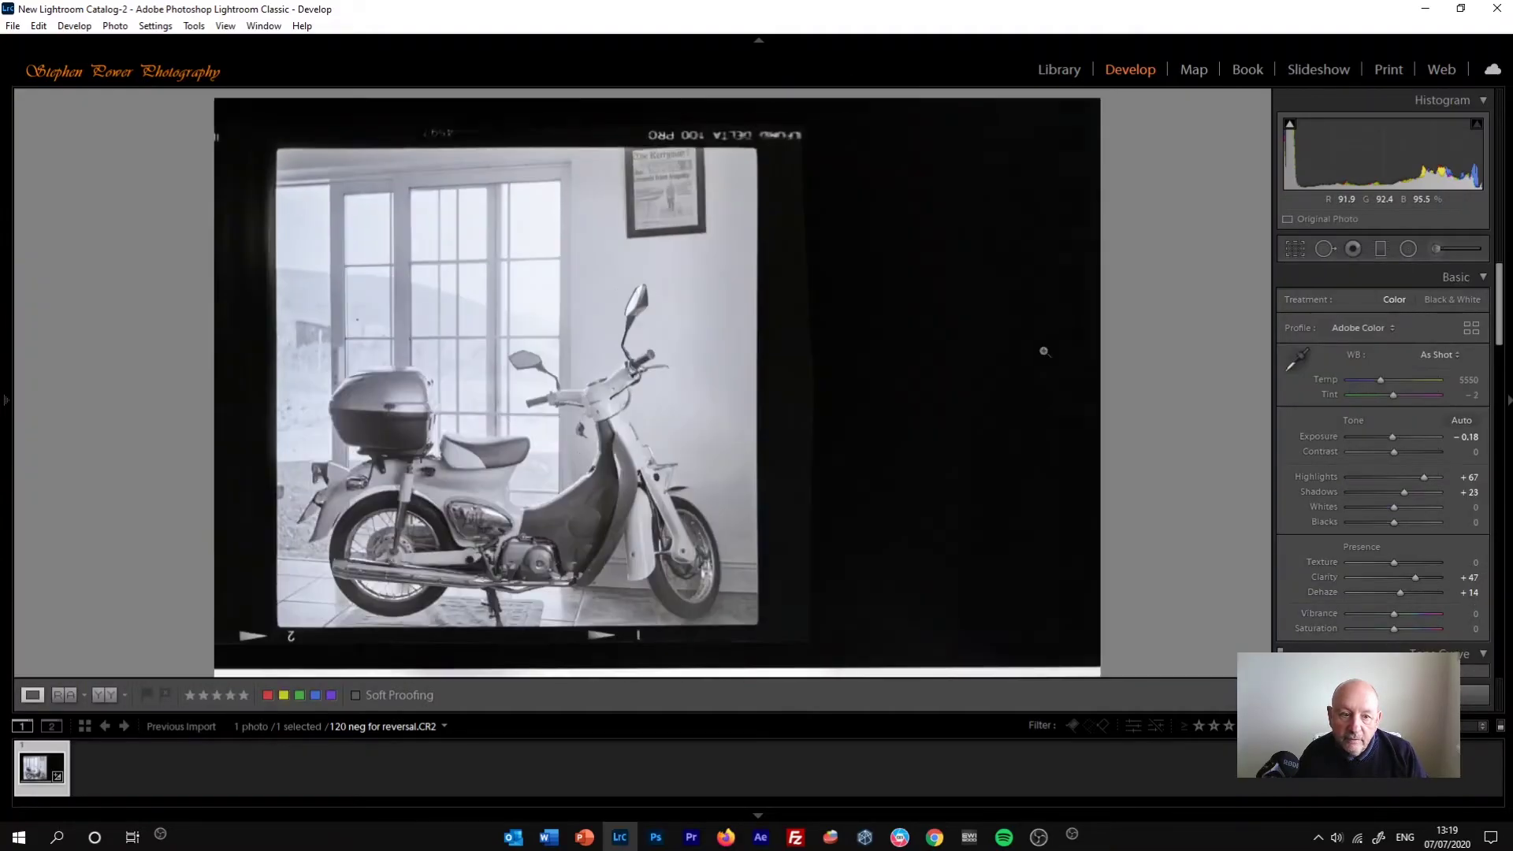
- Heal the dust spots and scratch on the window panes above the scooter's top box and below its mirror
left_click(347, 315)
key("ctrl+equal")
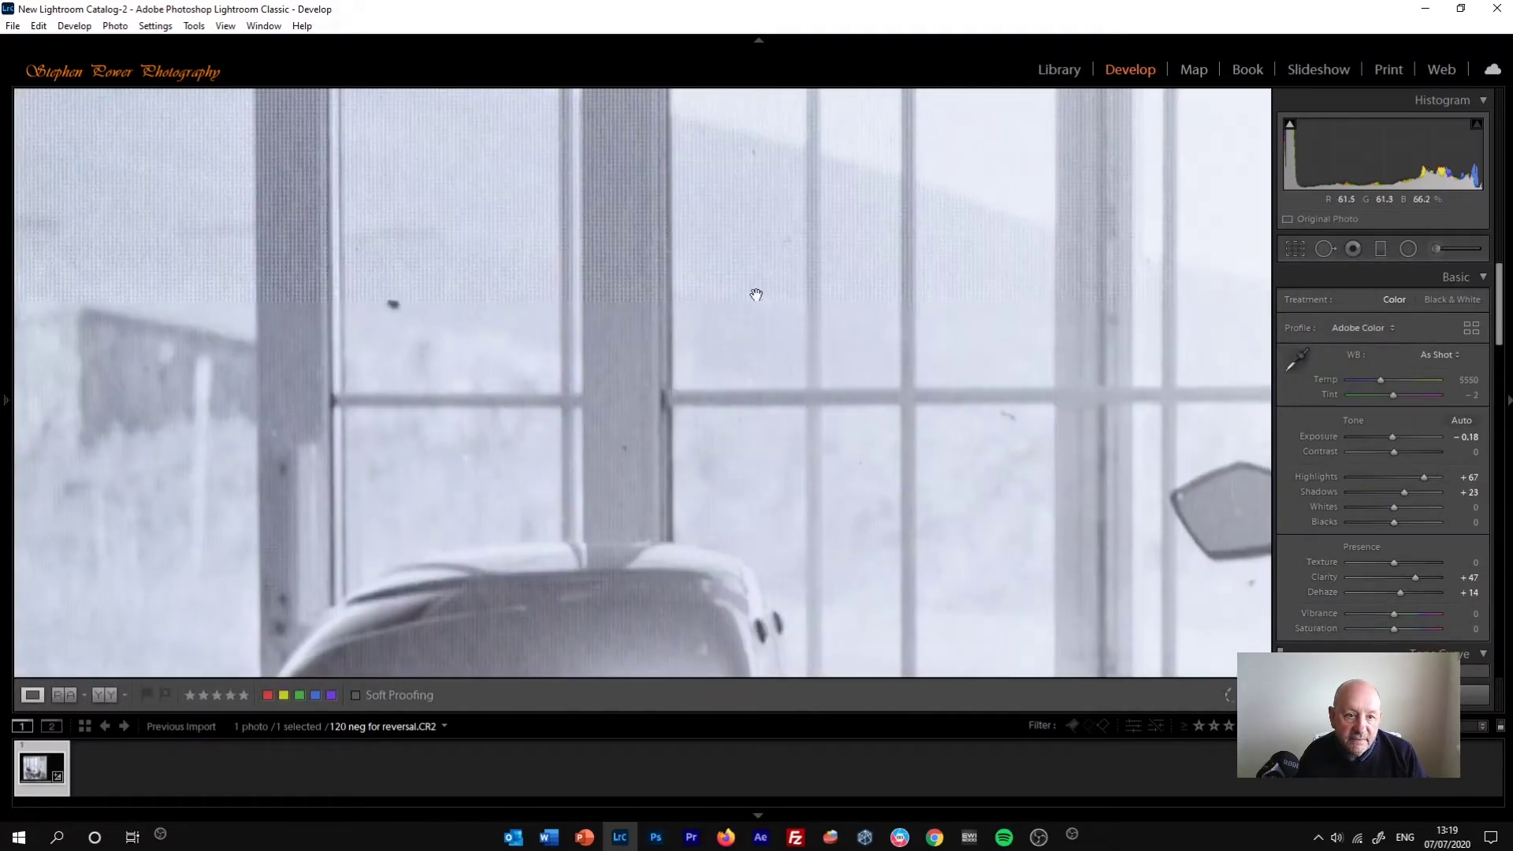
left_click(1328, 247)
left_click(391, 304)
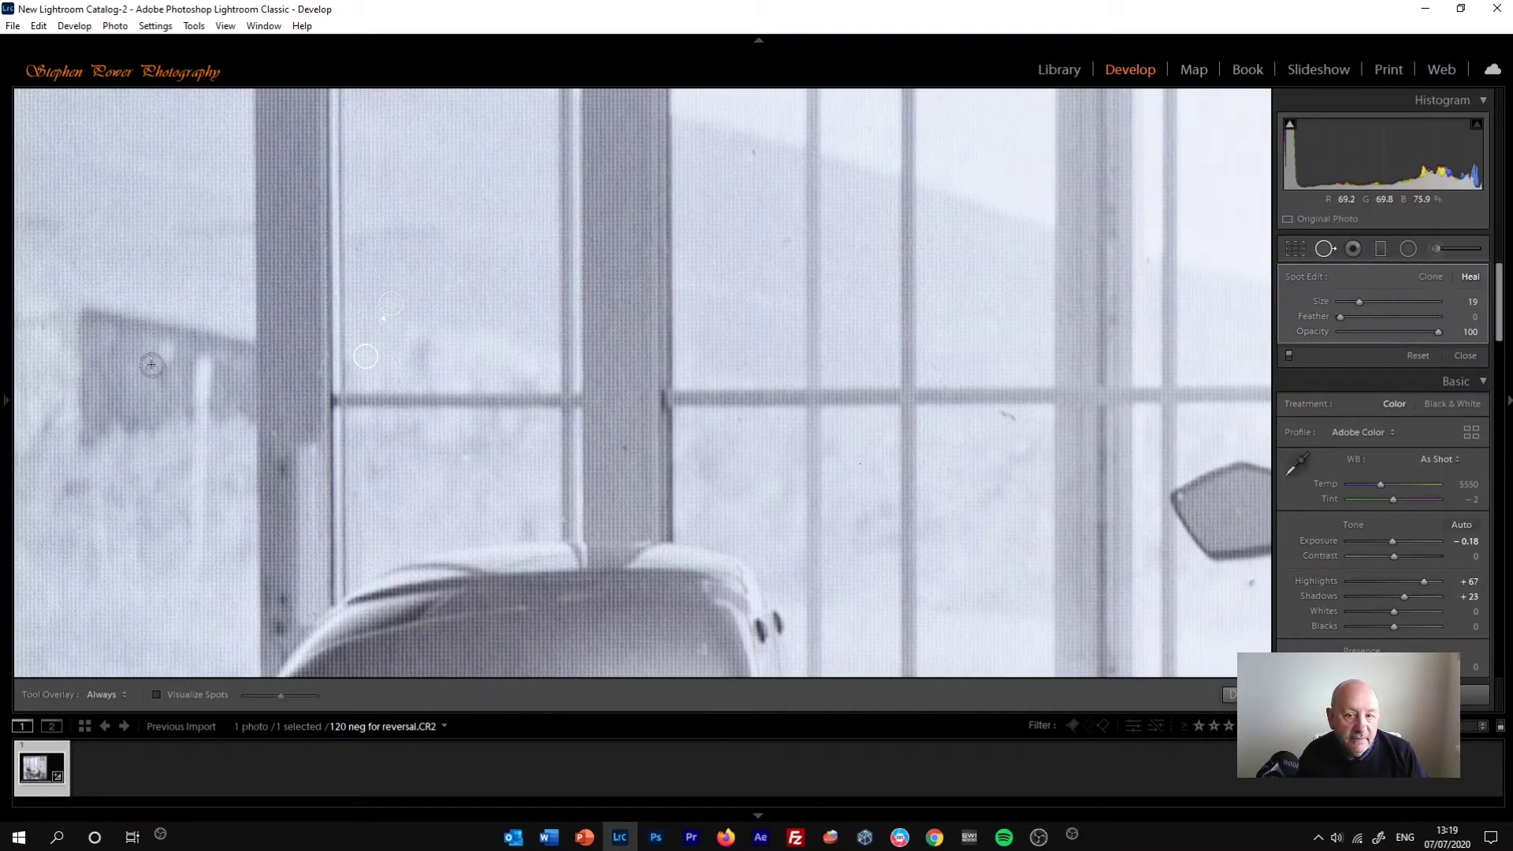
left_click_drag(998, 418, 1019, 426)
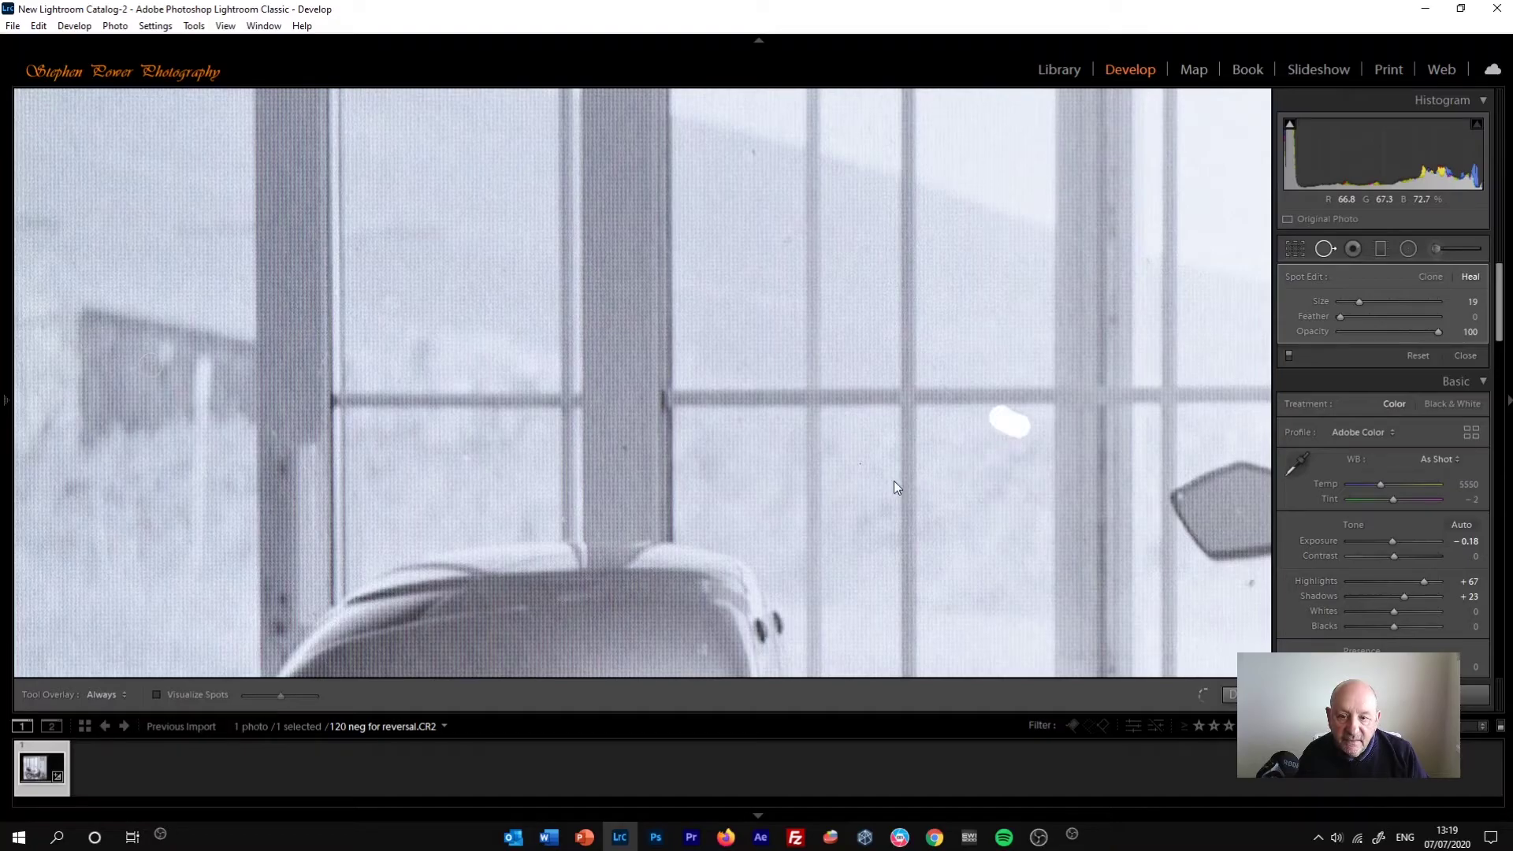
left_click(781, 241)
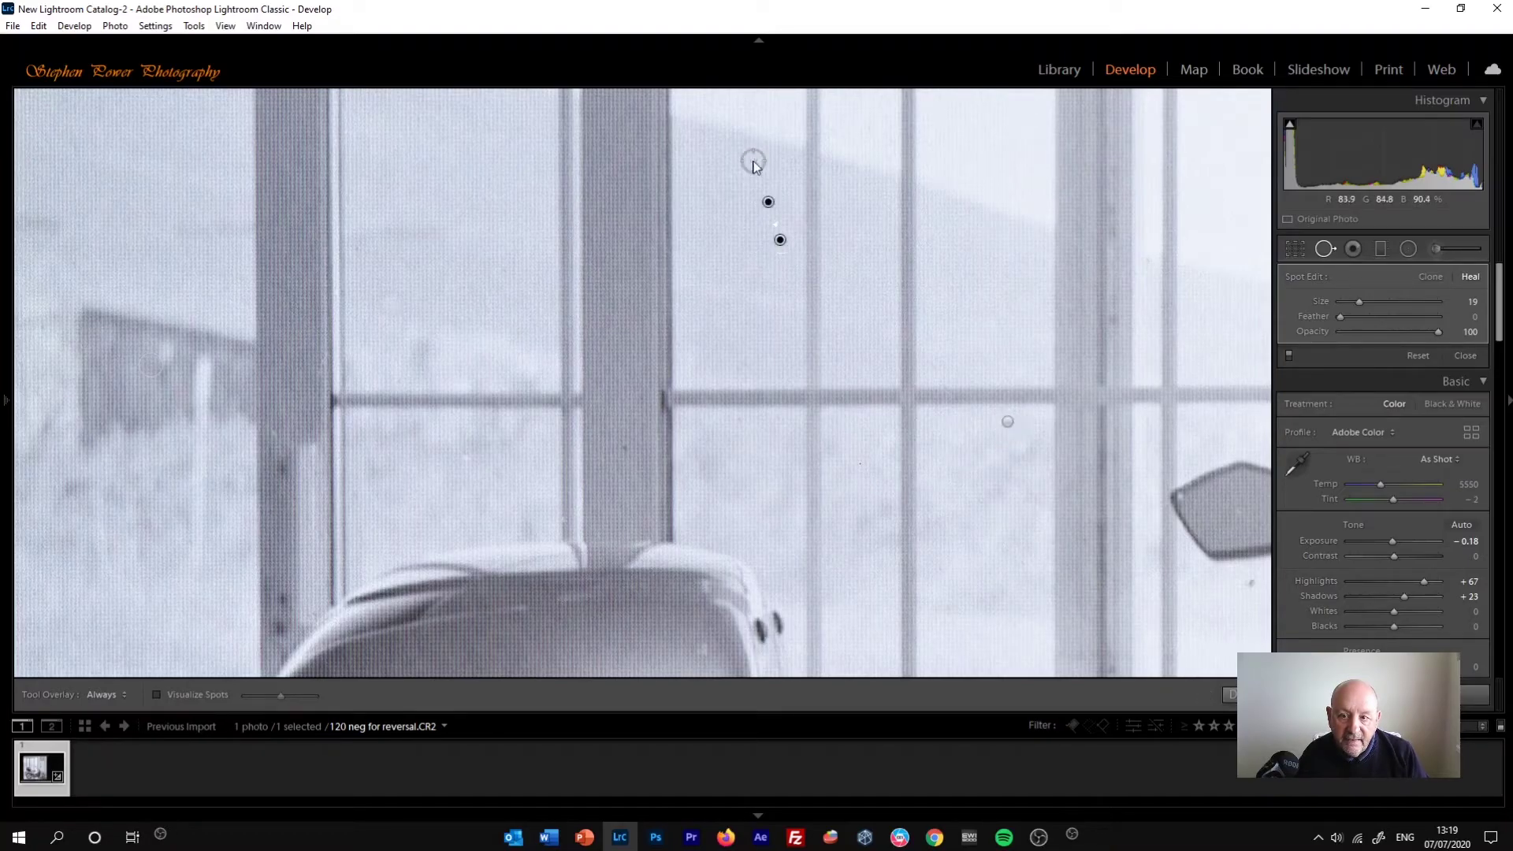
left_click(751, 160)
left_click(1253, 581)
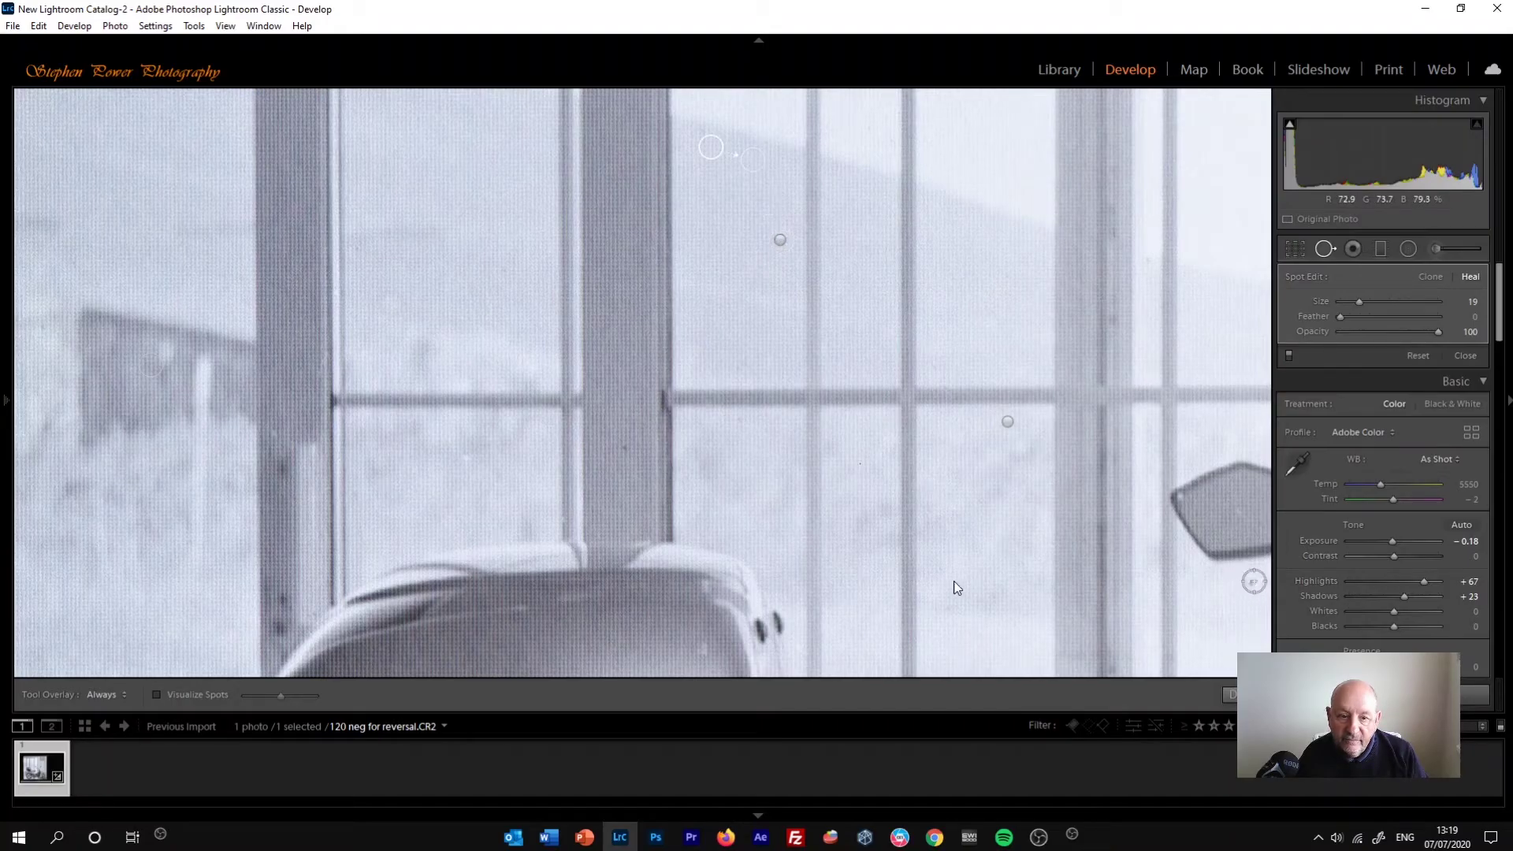
- Heal the dark spots on the two window frame uprights beside and above the scooter's top box
left_click(622, 444)
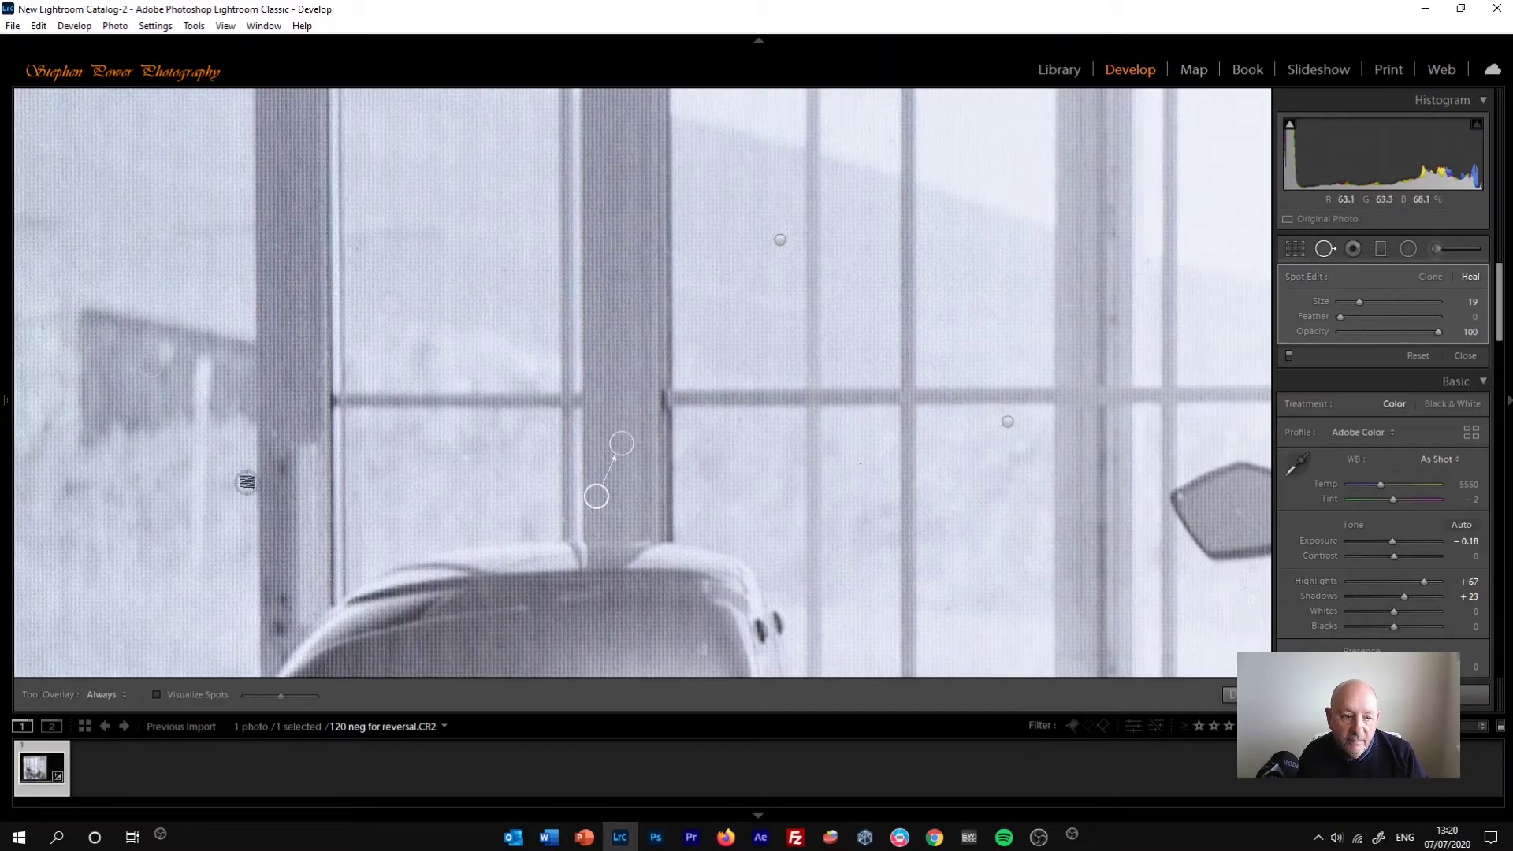
left_click(280, 466)
left_click(281, 595)
left_click(1325, 250)
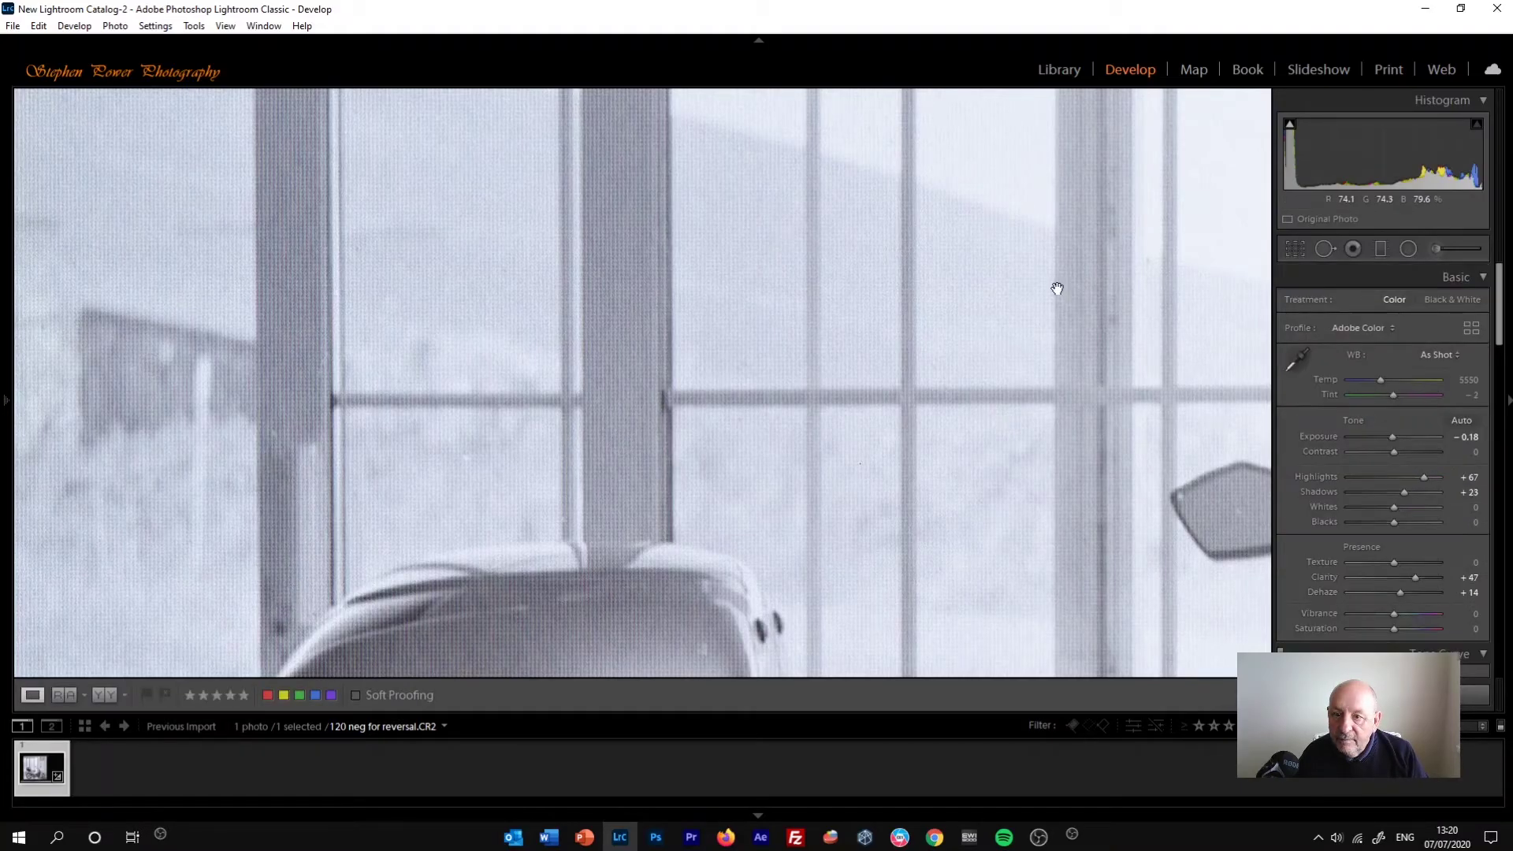
left_click(1058, 290)
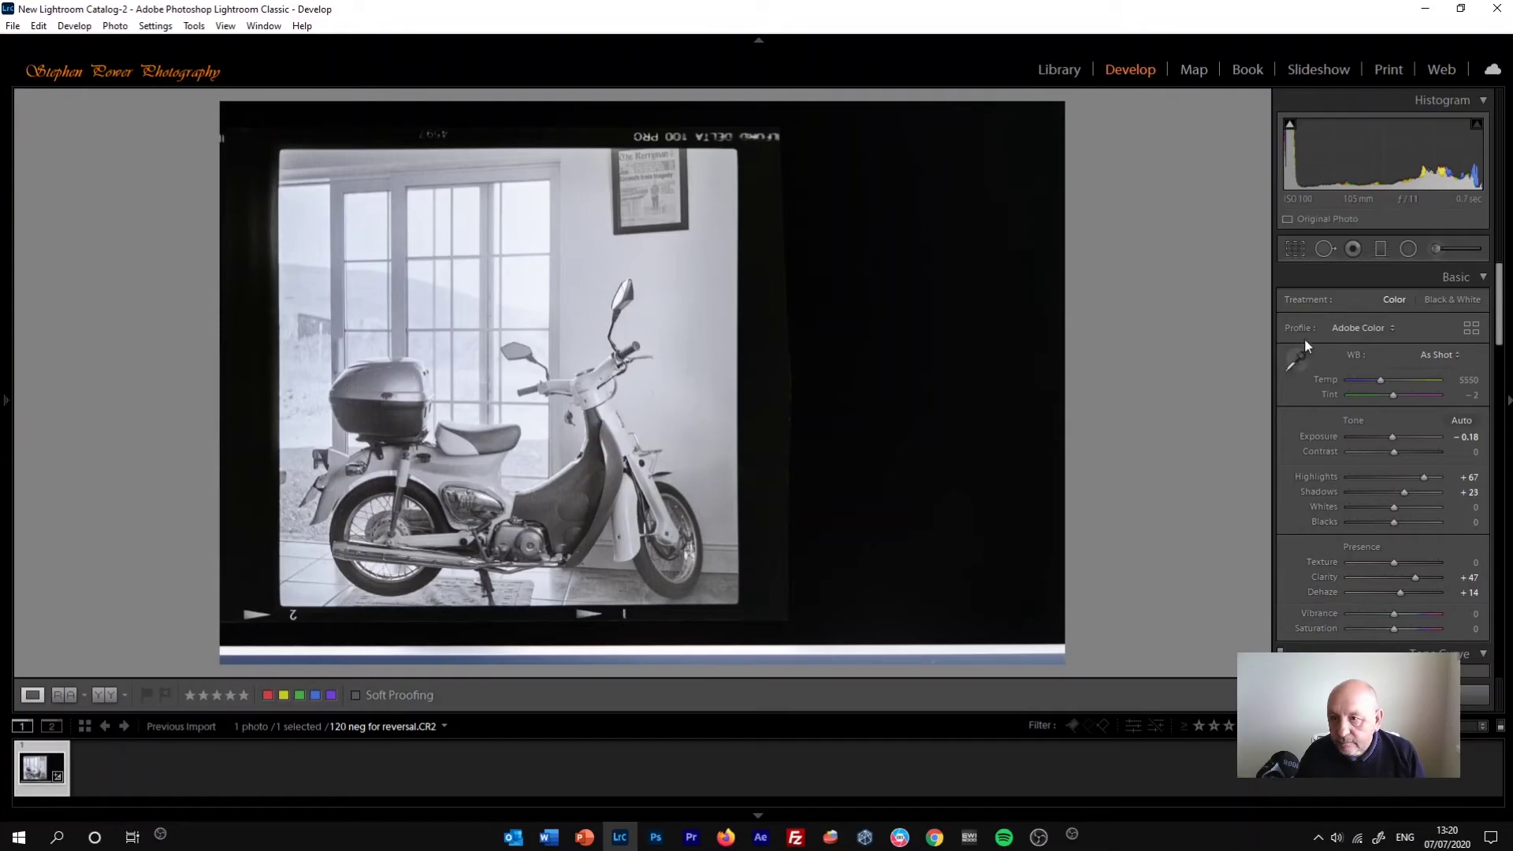
- Start cropping the image and leave the Original aspect ratio unlocked so each side can be adjusted independently
left_click(1295, 250)
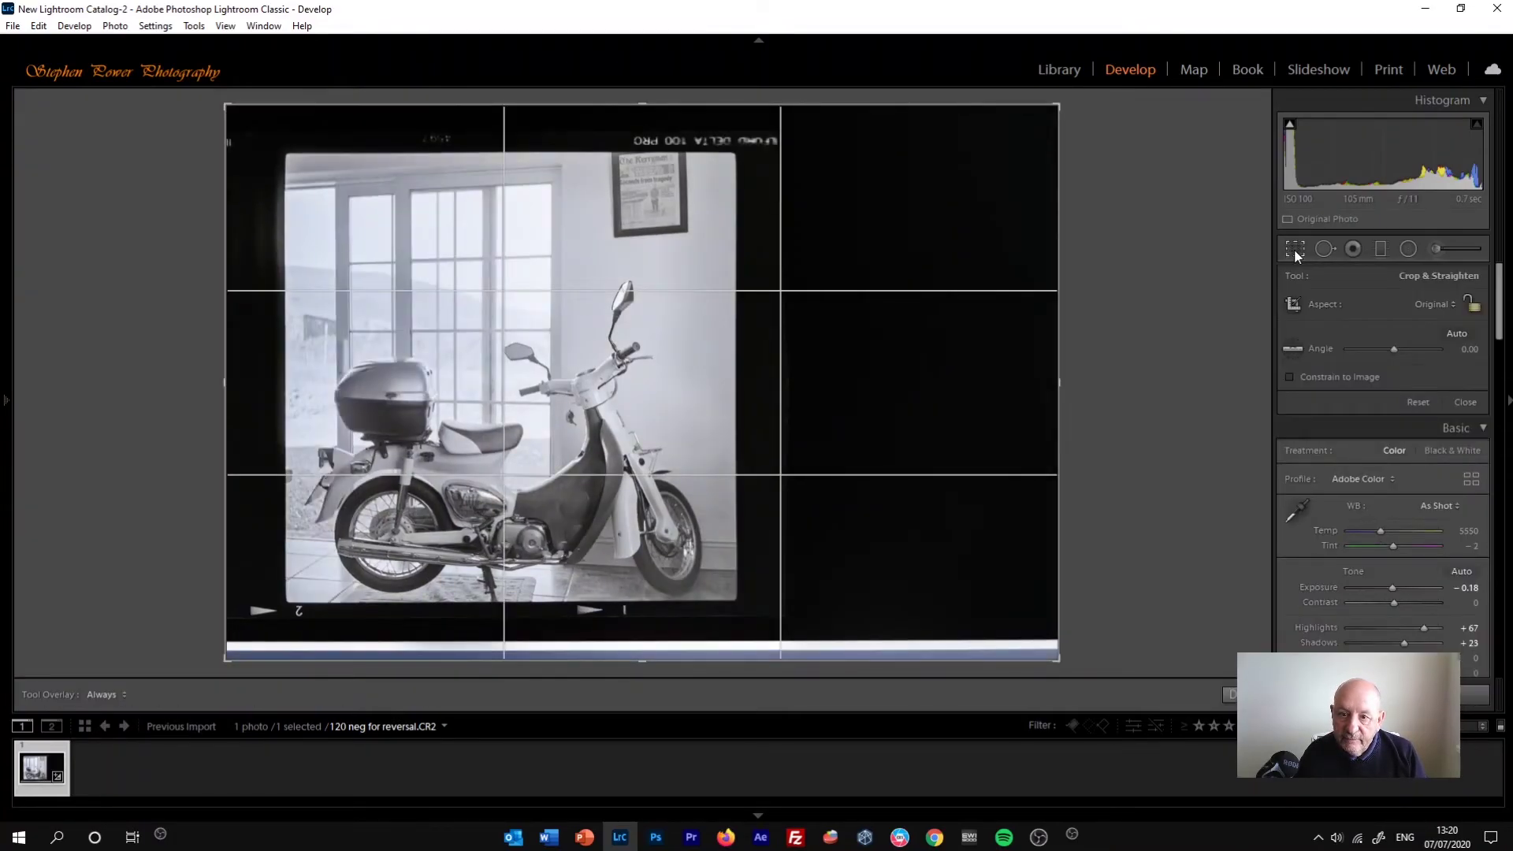
left_click(1439, 305)
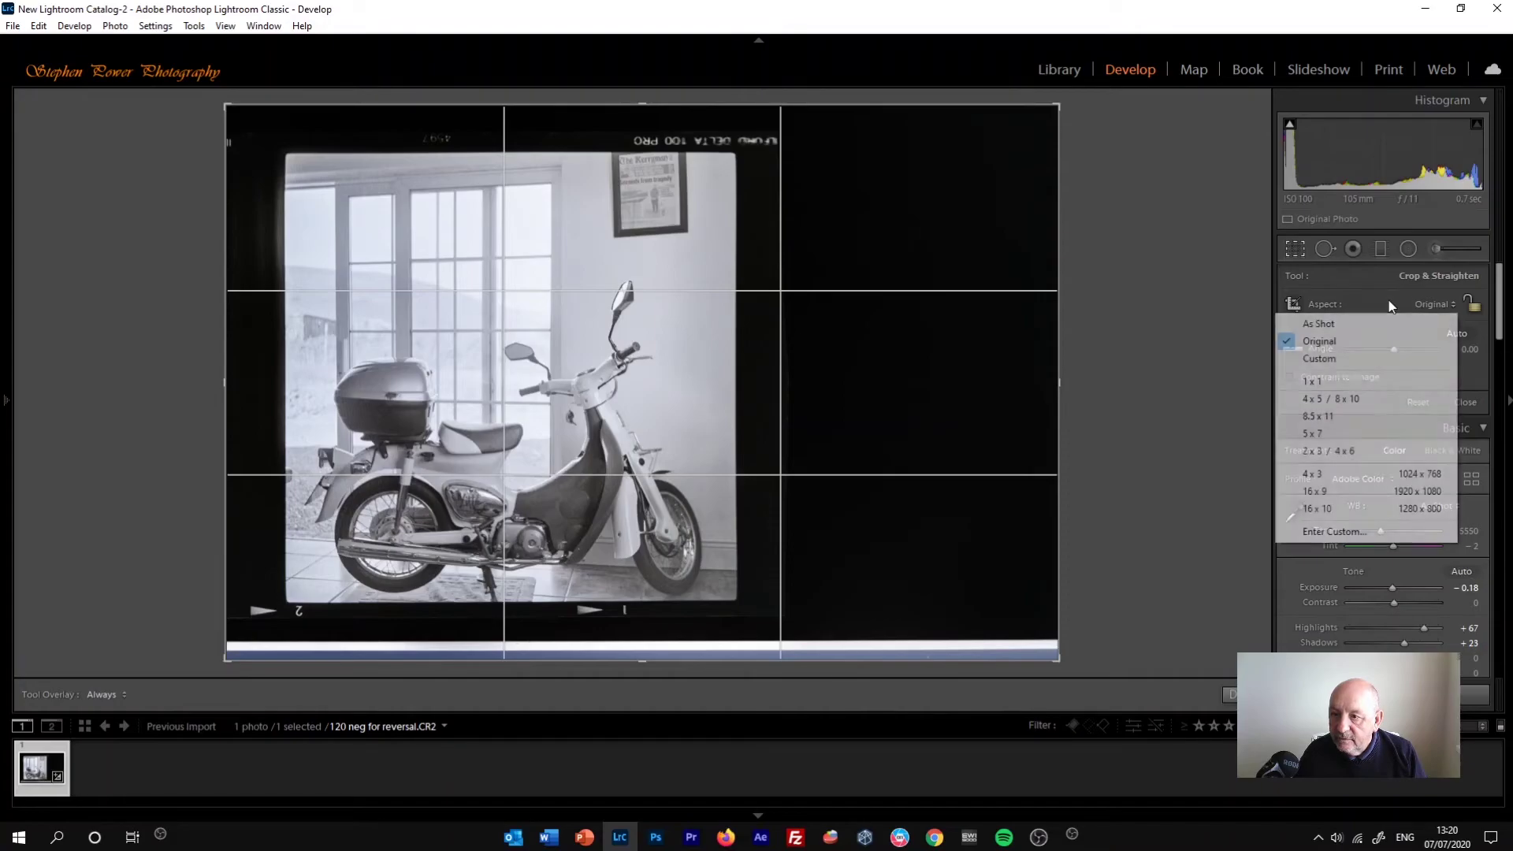
left_click(1475, 306)
left_click(1475, 306)
left_click(1479, 308)
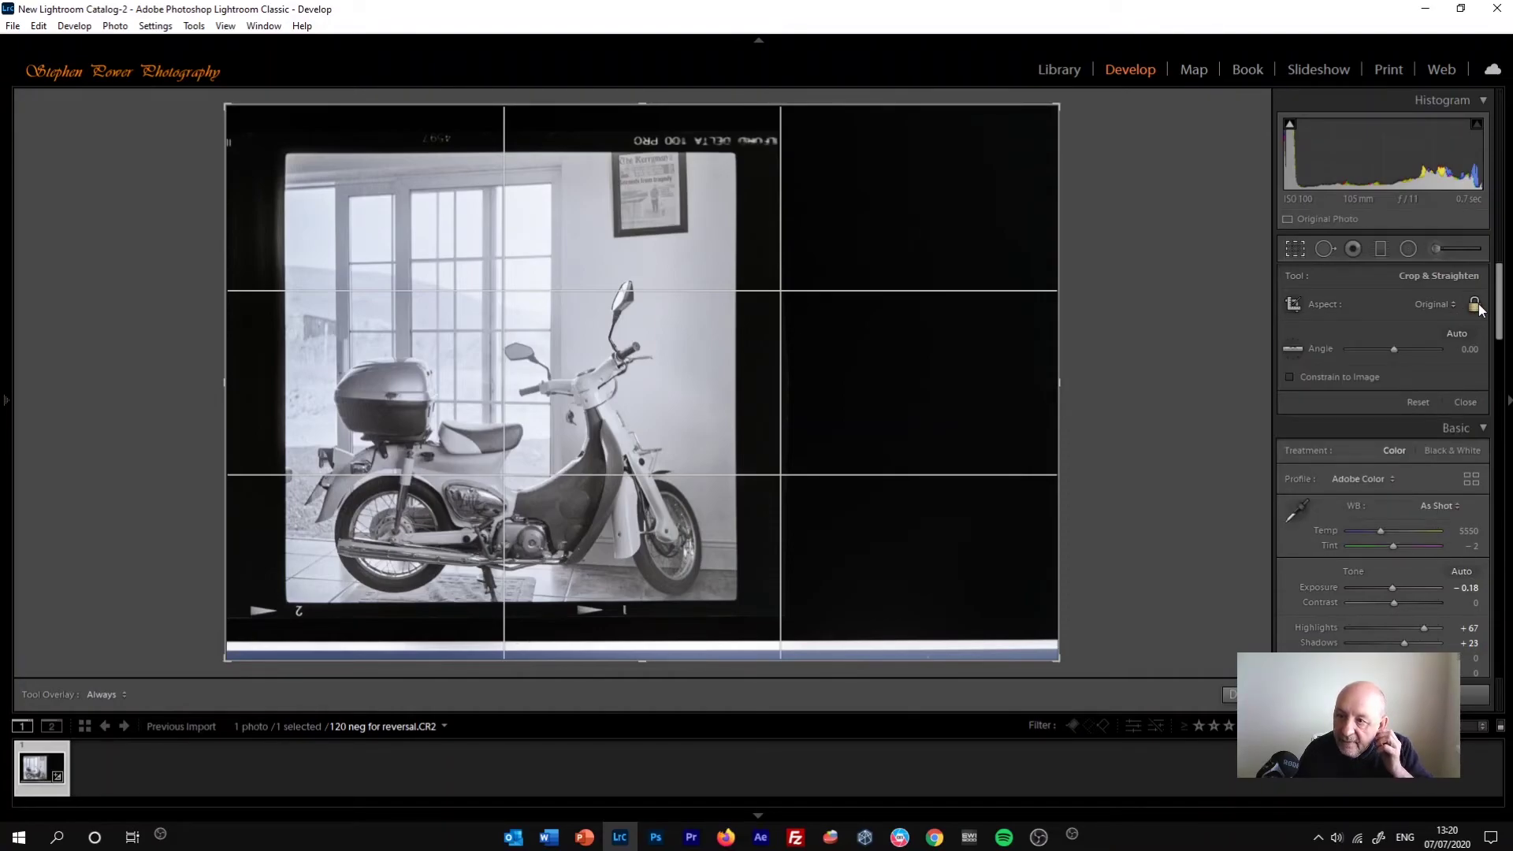
left_click(1477, 306)
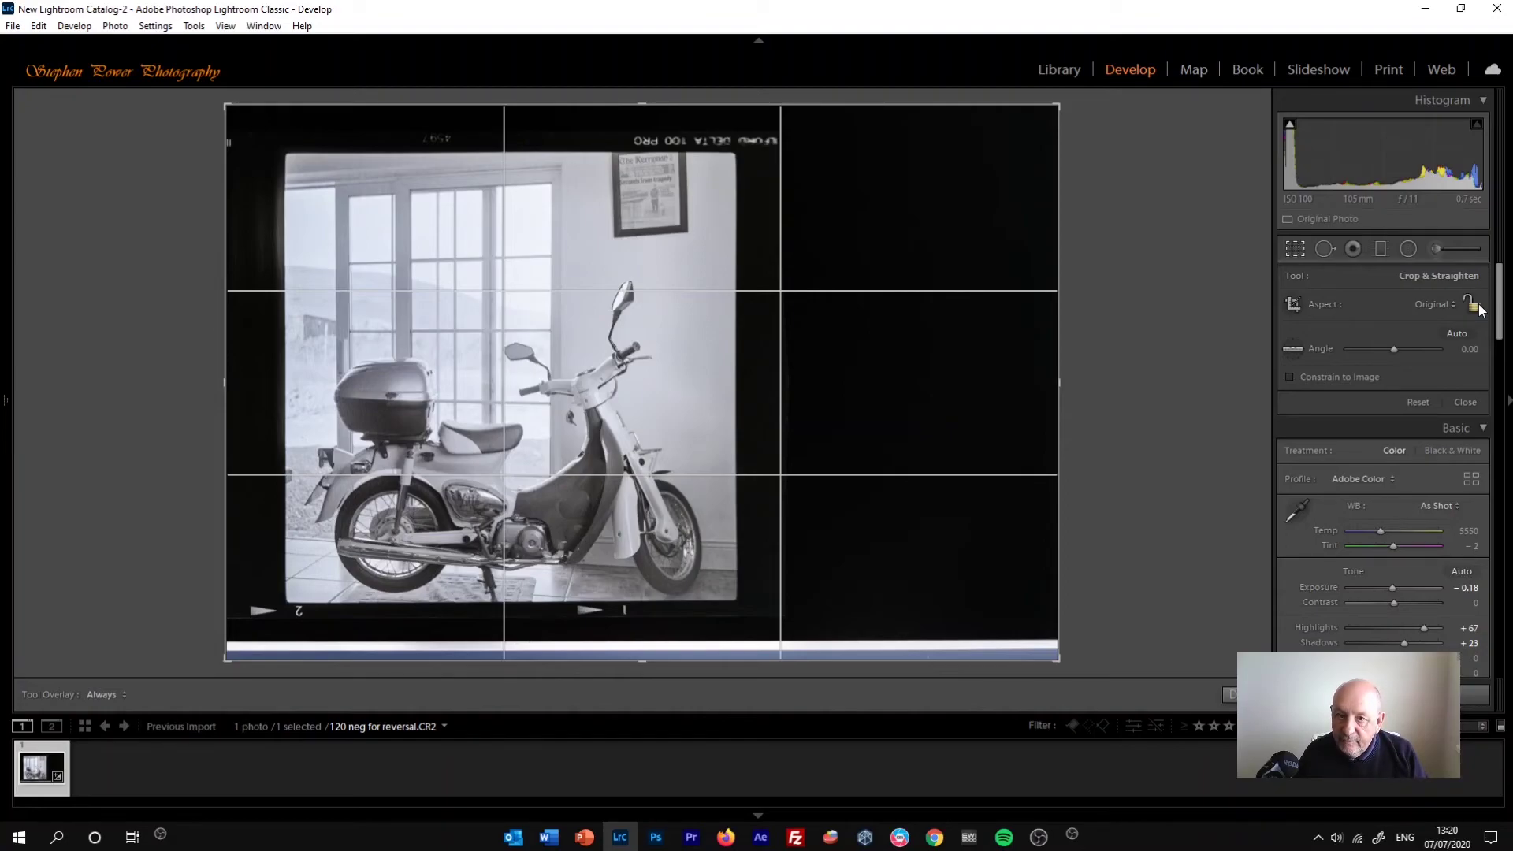
left_click(1477, 308)
left_click(1478, 308)
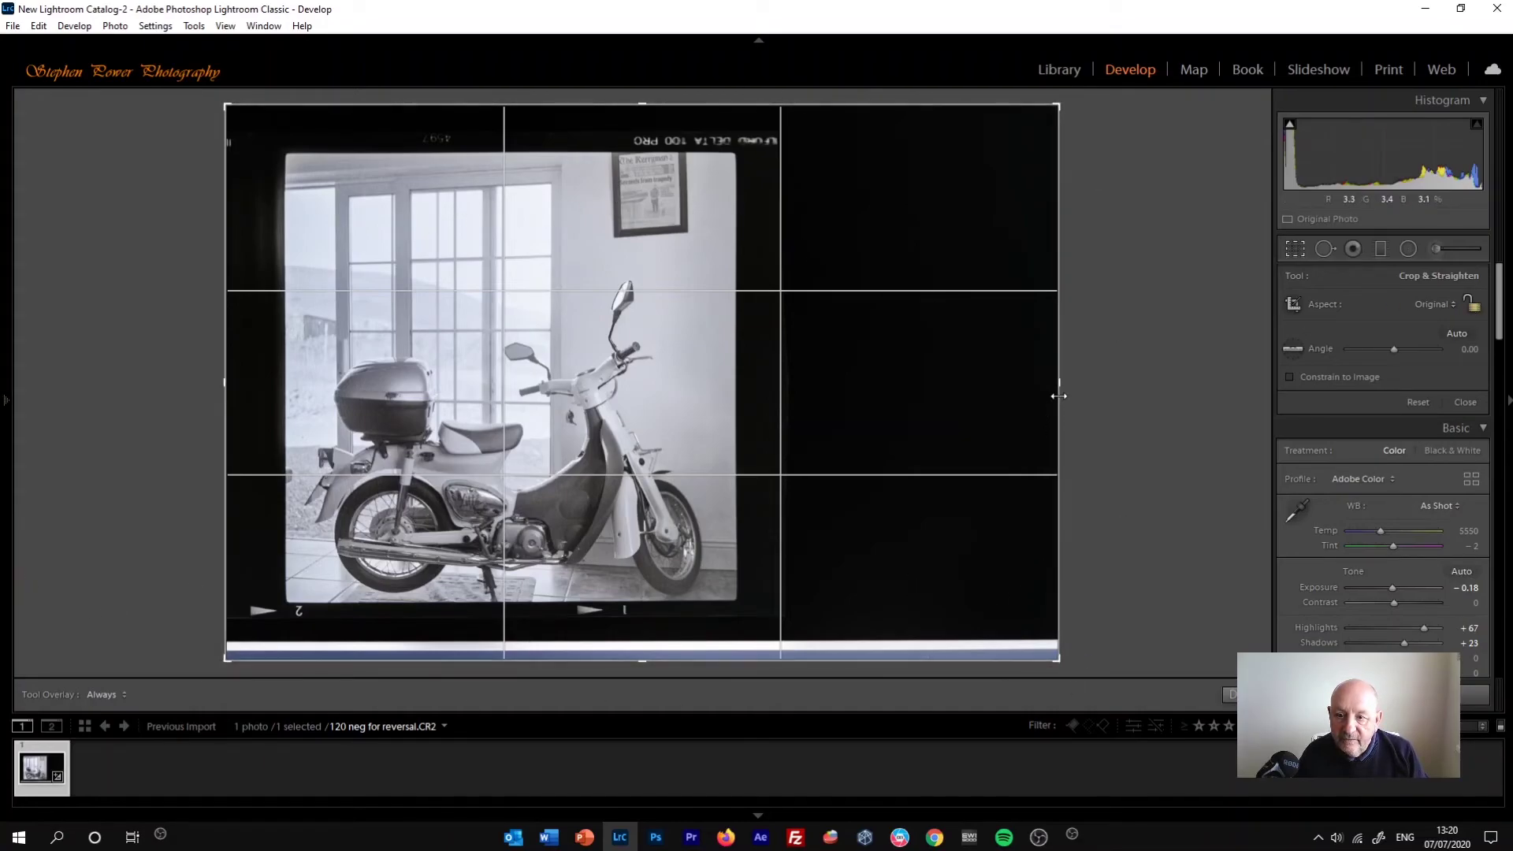
- Crop away the empty black area and the white strip below, leaving a narrow black film border around the scooter frame
left_click_drag(1059, 382, 908, 387)
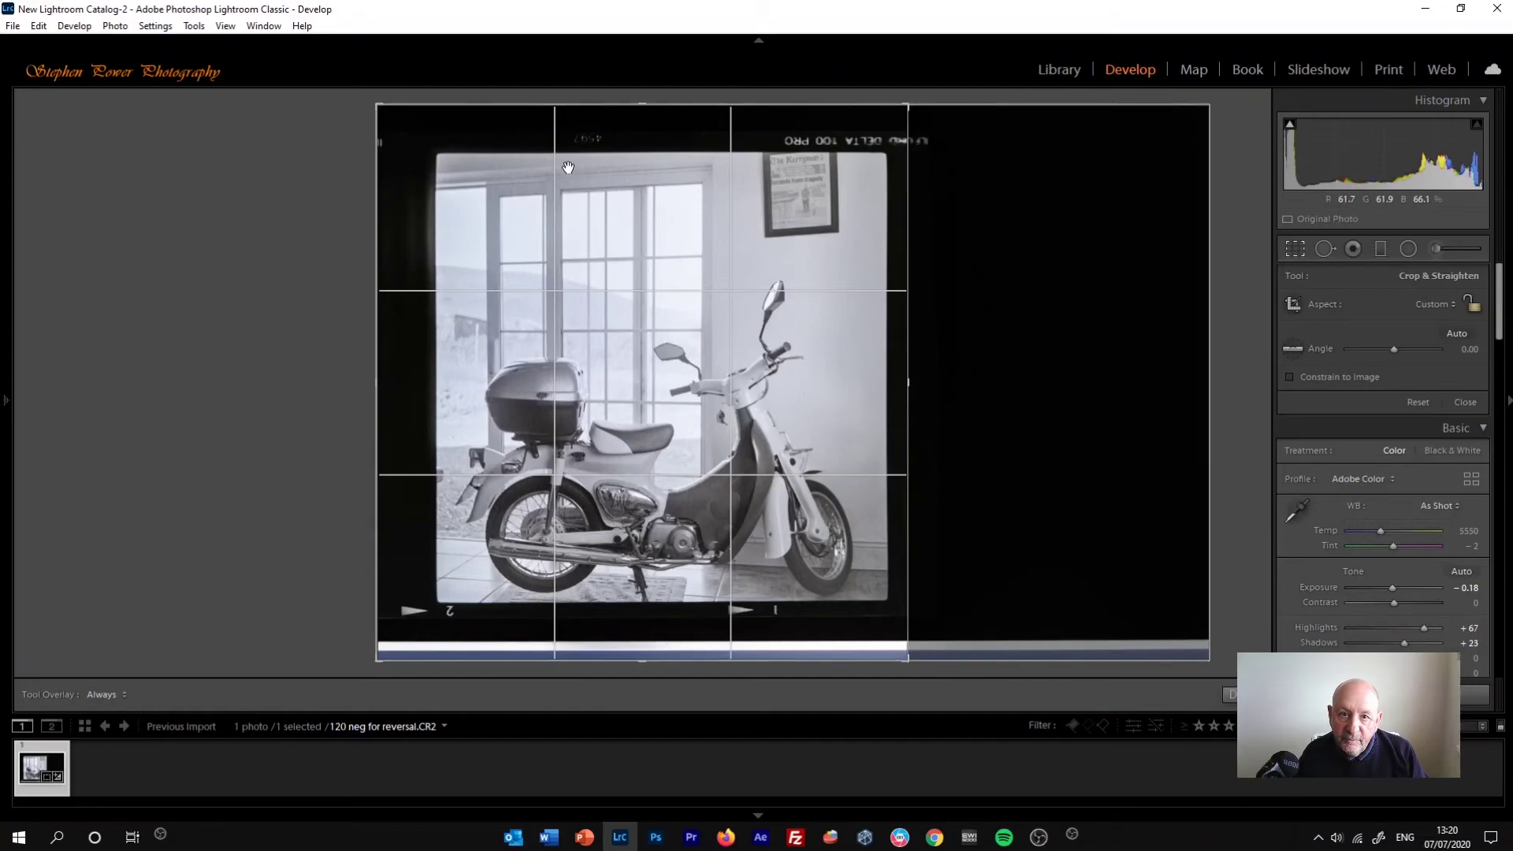
left_click_drag(642, 102, 631, 116)
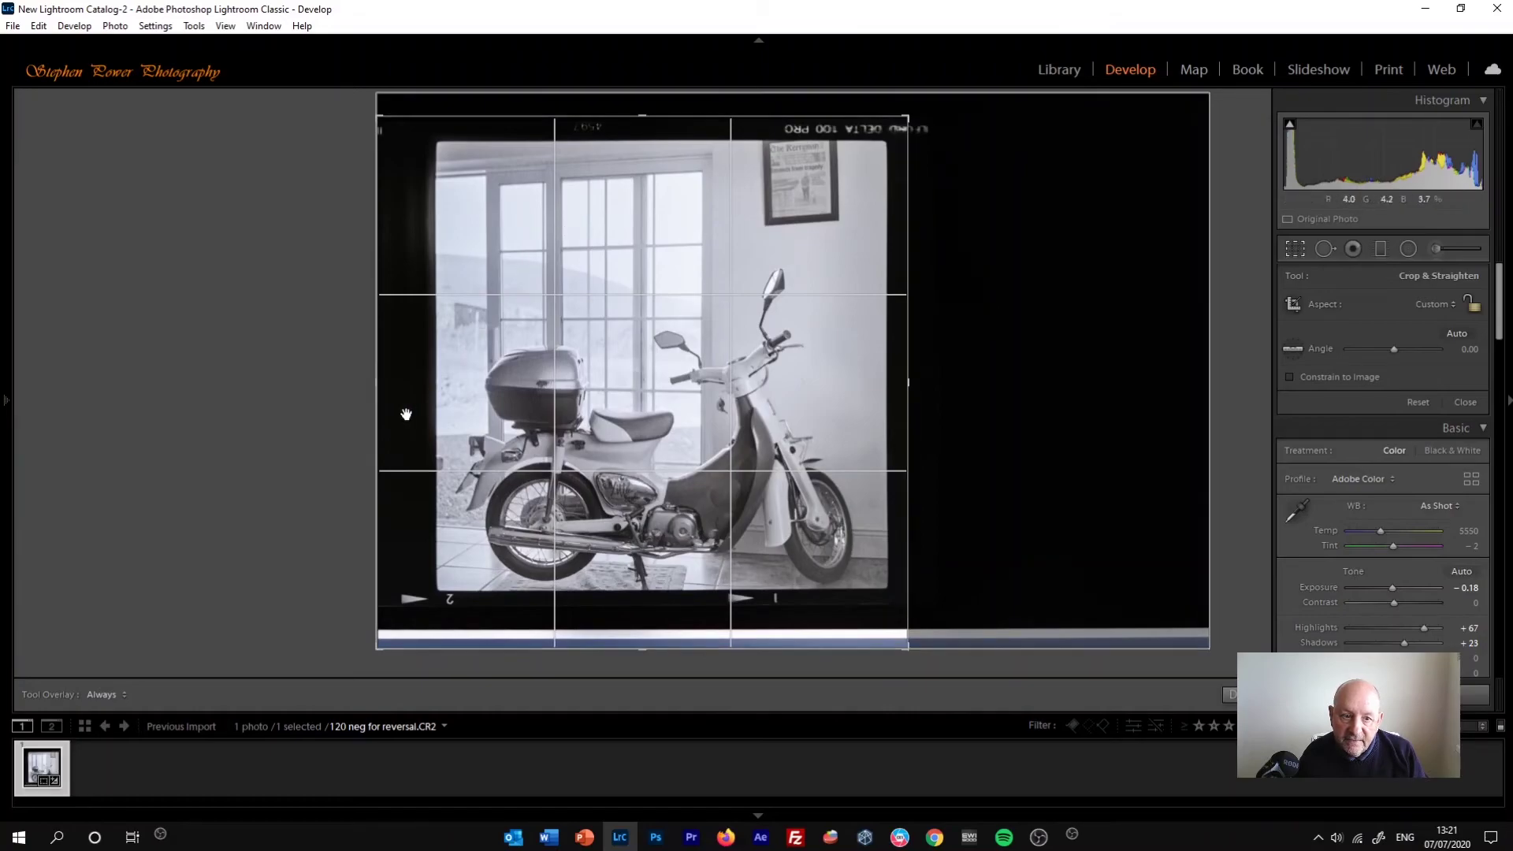
left_click_drag(375, 383, 393, 388)
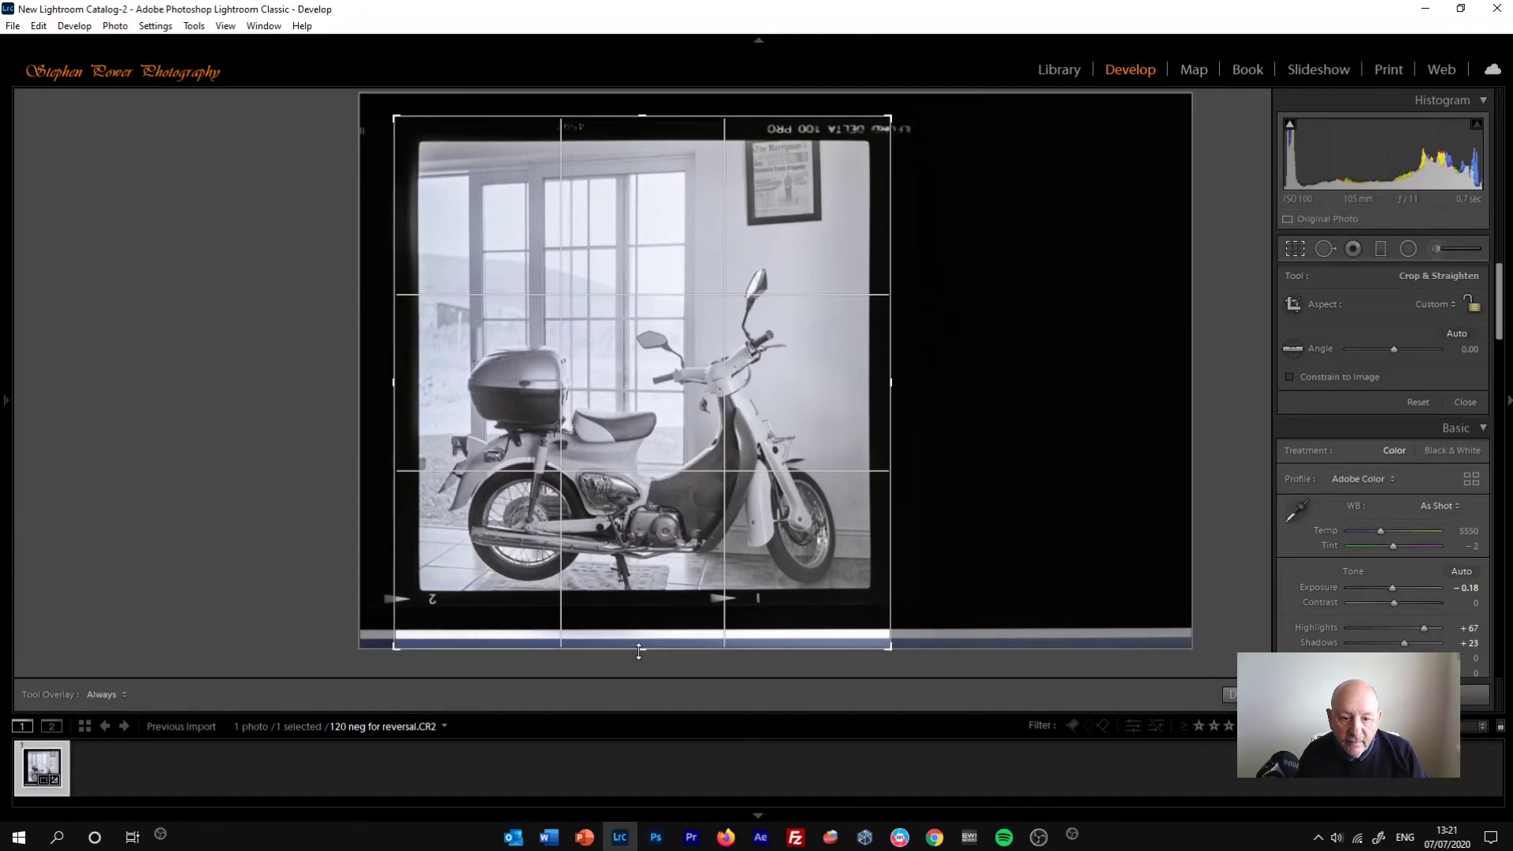
left_click_drag(644, 651, 645, 630)
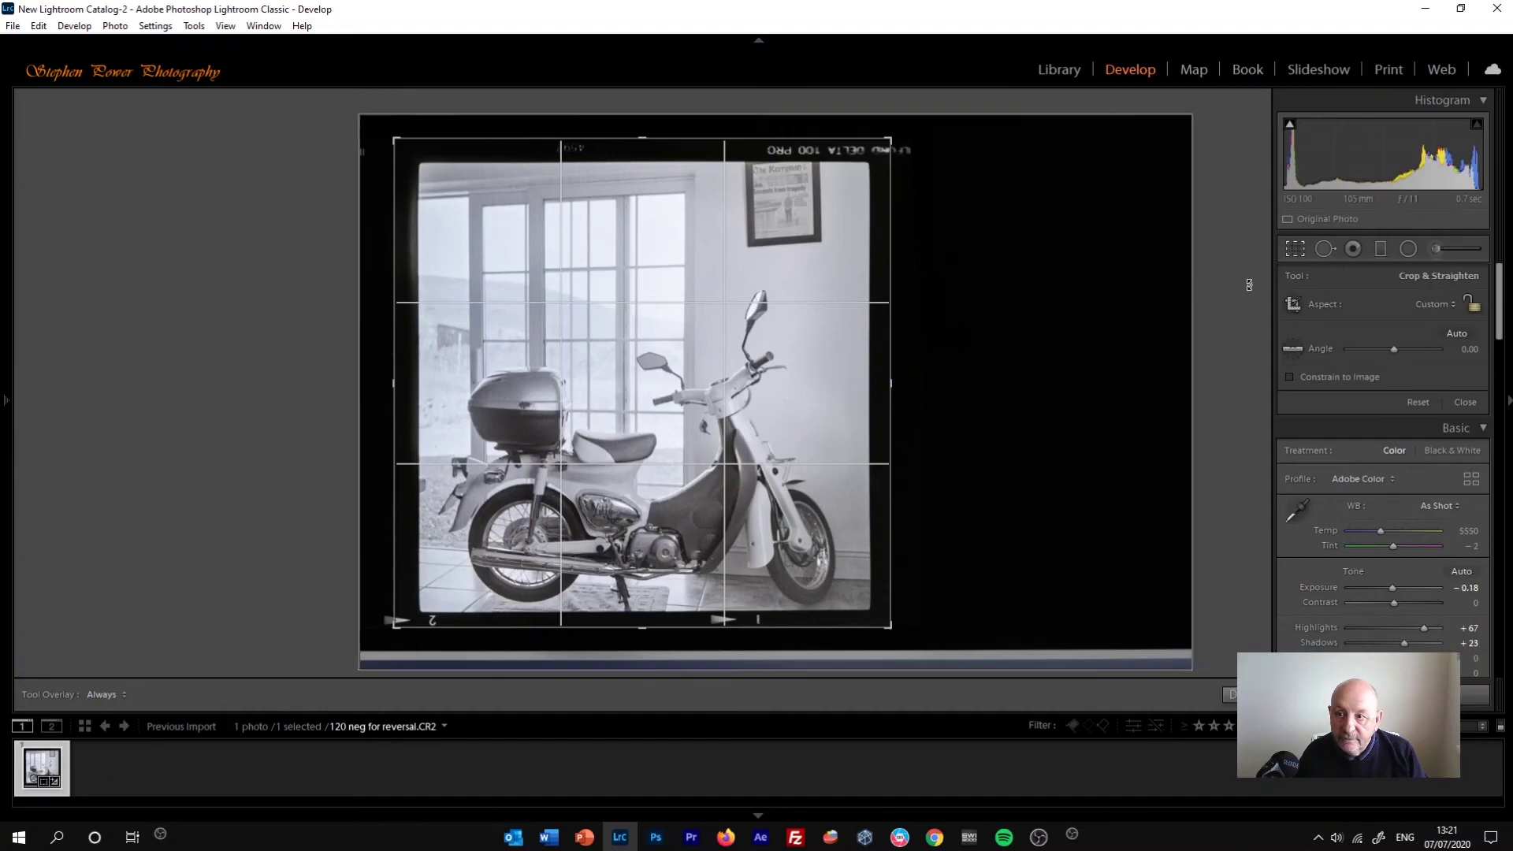
left_click(1295, 249)
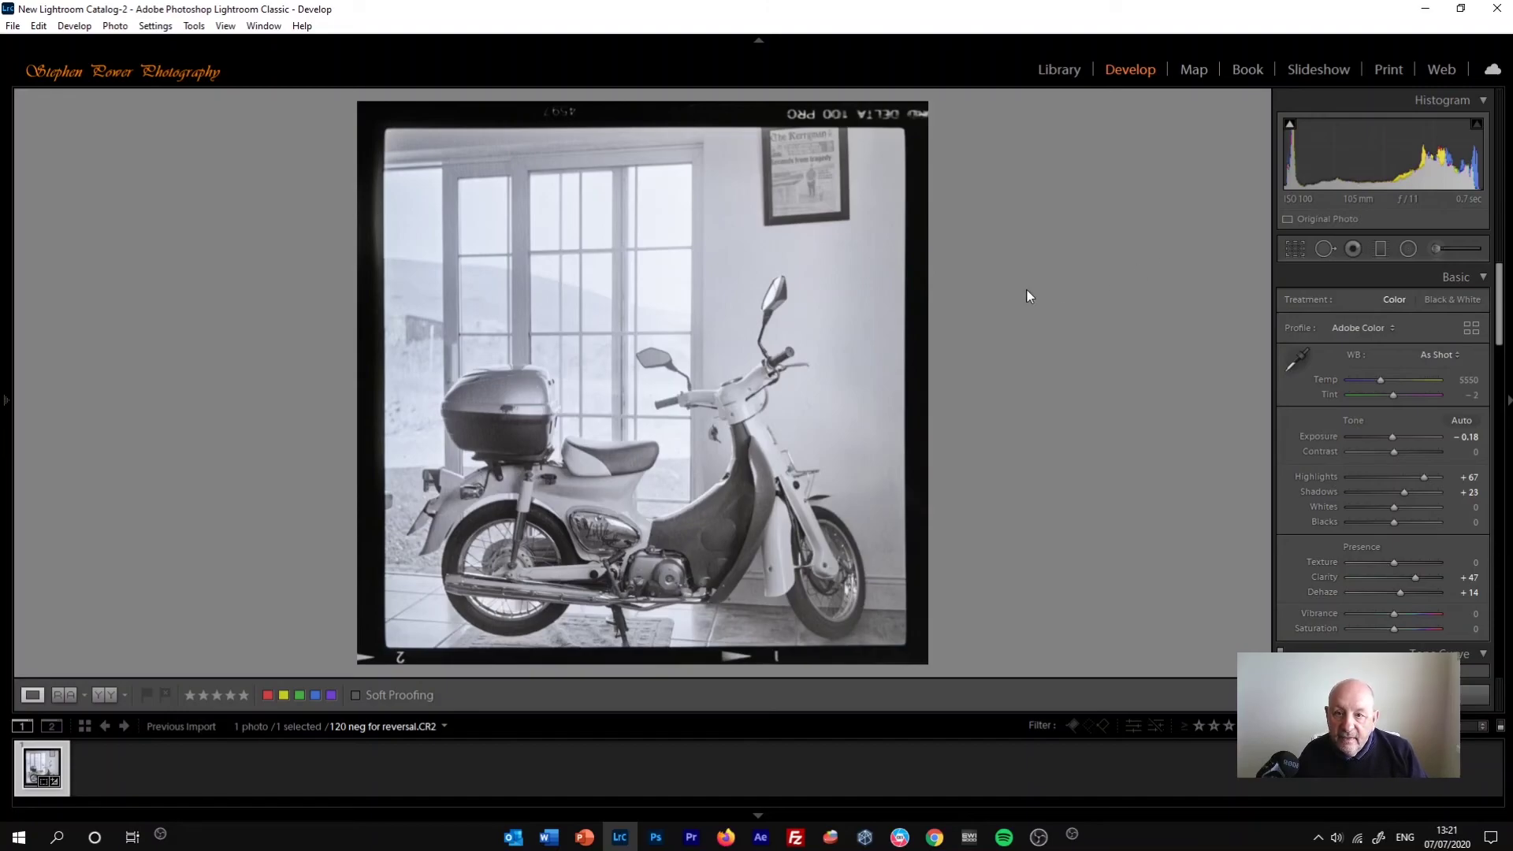
- Set the sharpening amount to 63, checking its effect on the scooter's handlebars
left_click(748, 384)
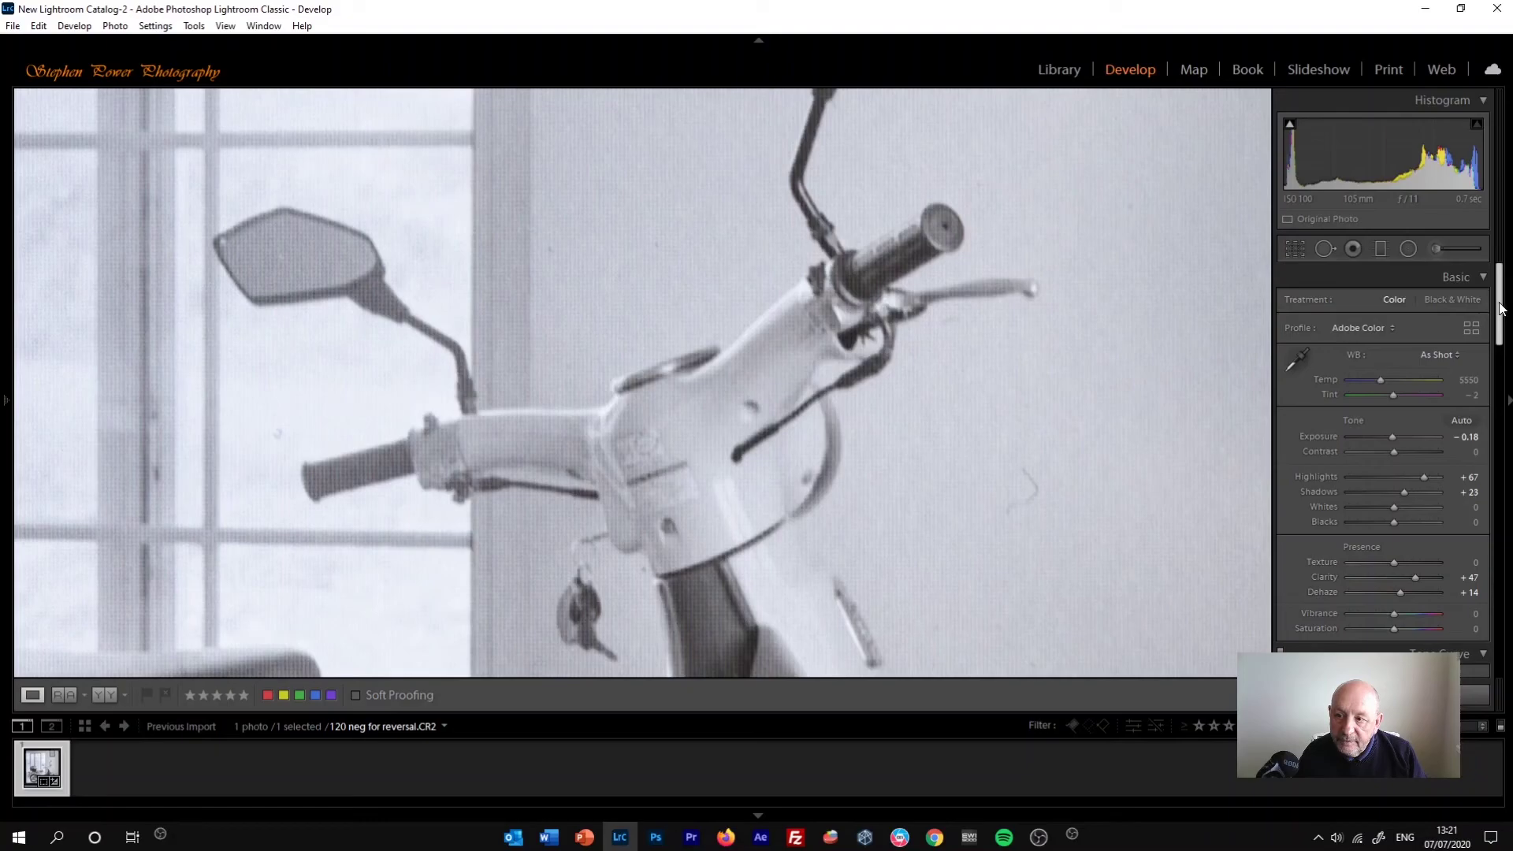
scroll(1497, 308, "down", 3)
scroll(1436, 522, "down", 8)
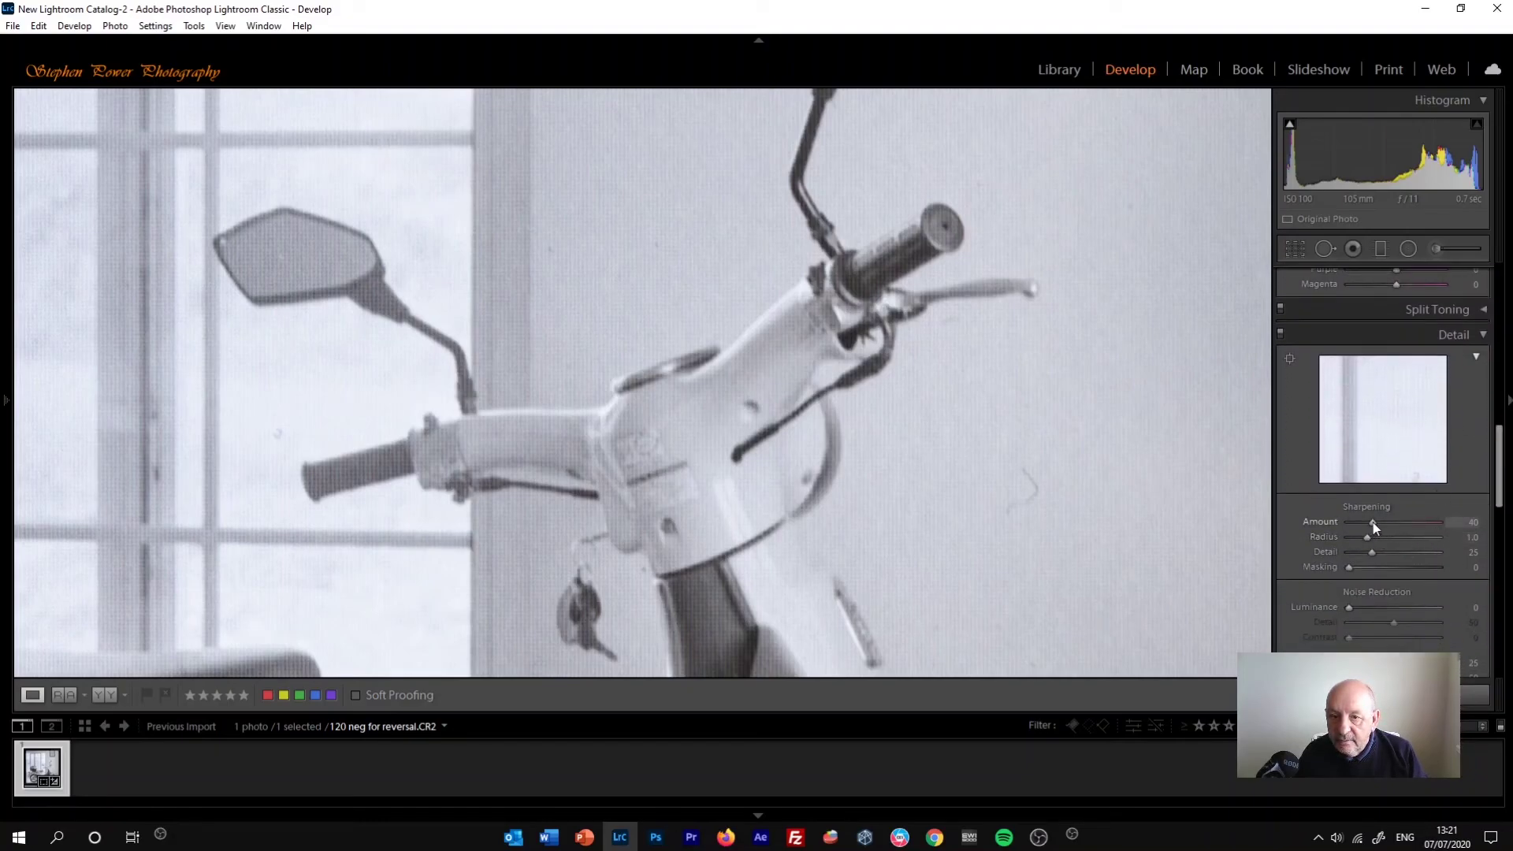
left_click_drag(1378, 523, 1390, 527)
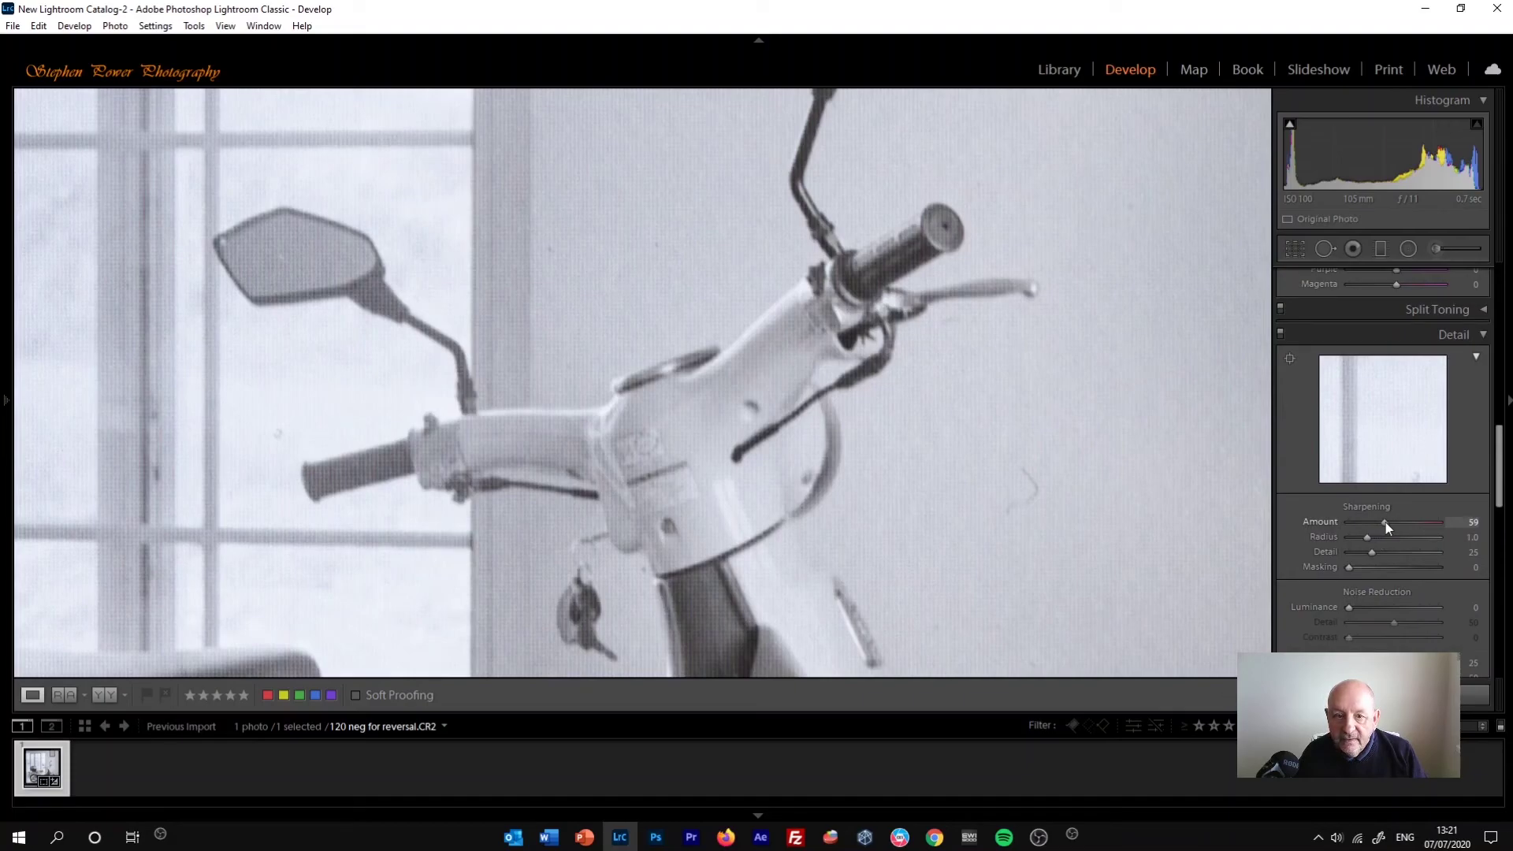
left_click(822, 421)
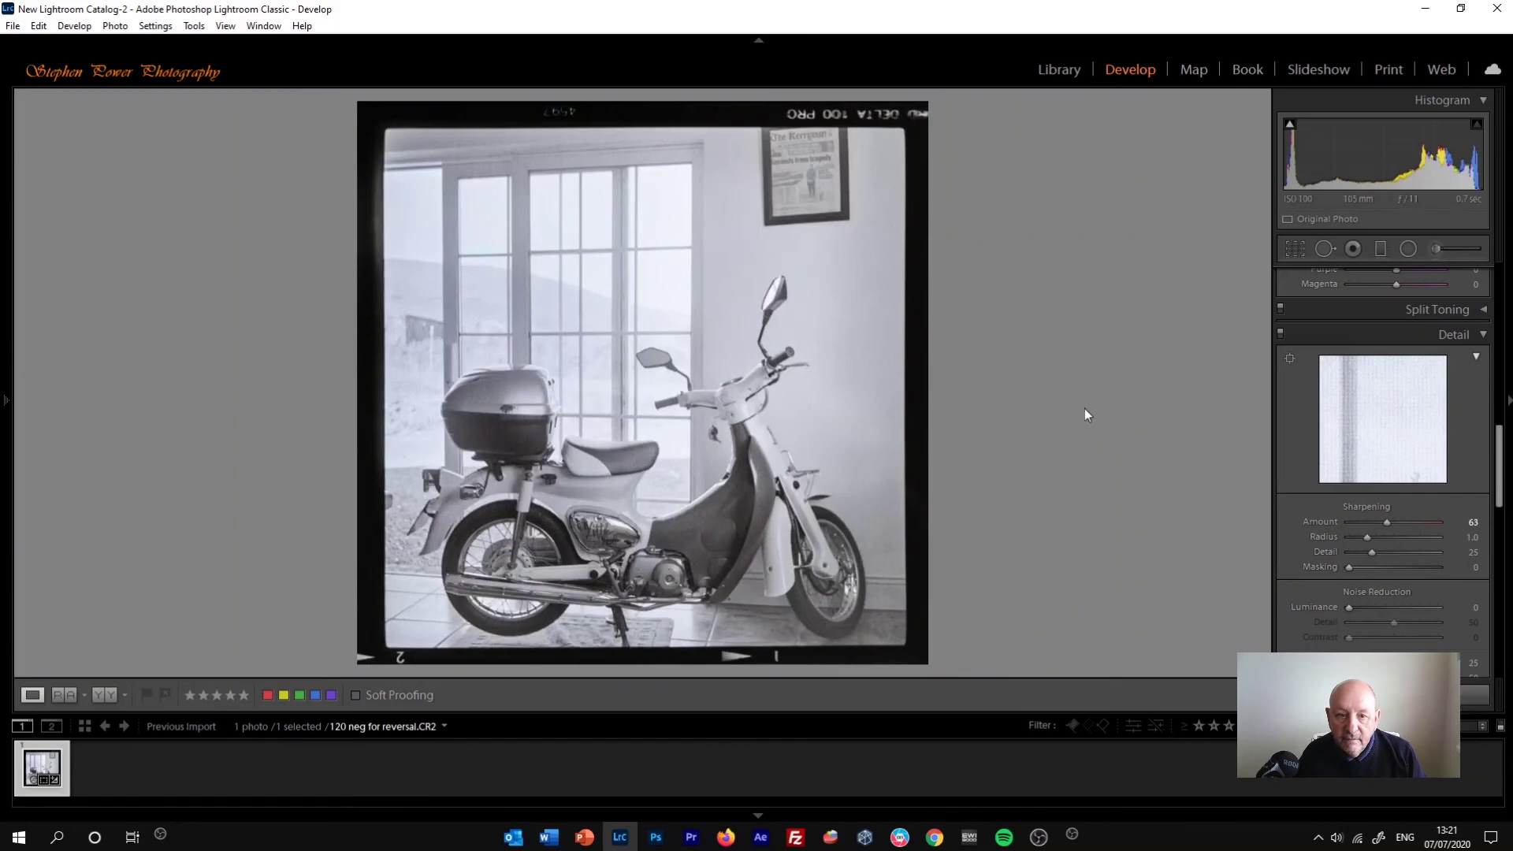